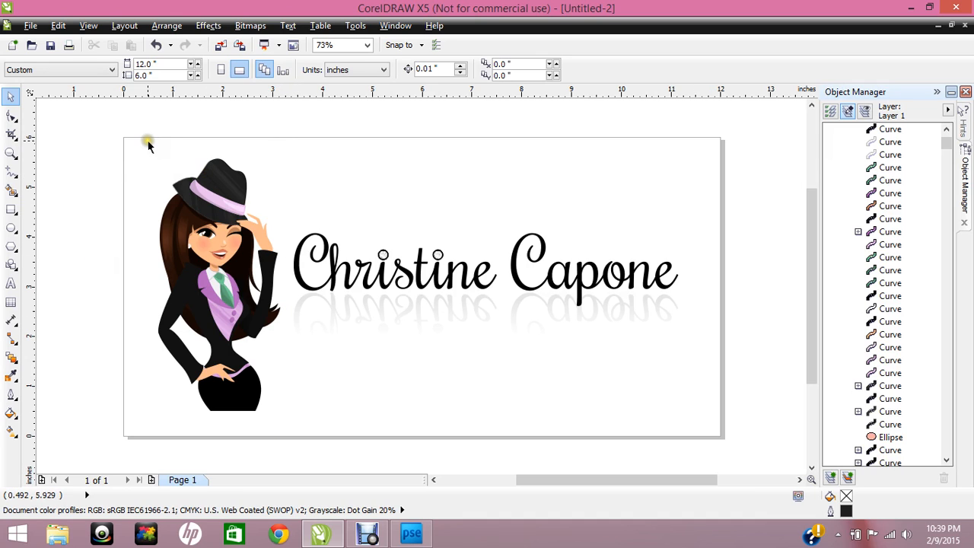
# - Group all the objects that make up the woman illustration, then deselect the group
pyautogui.moveTo(128, 118); pyautogui.dragTo(288, 444)
pyautogui.rightClick(217, 346)
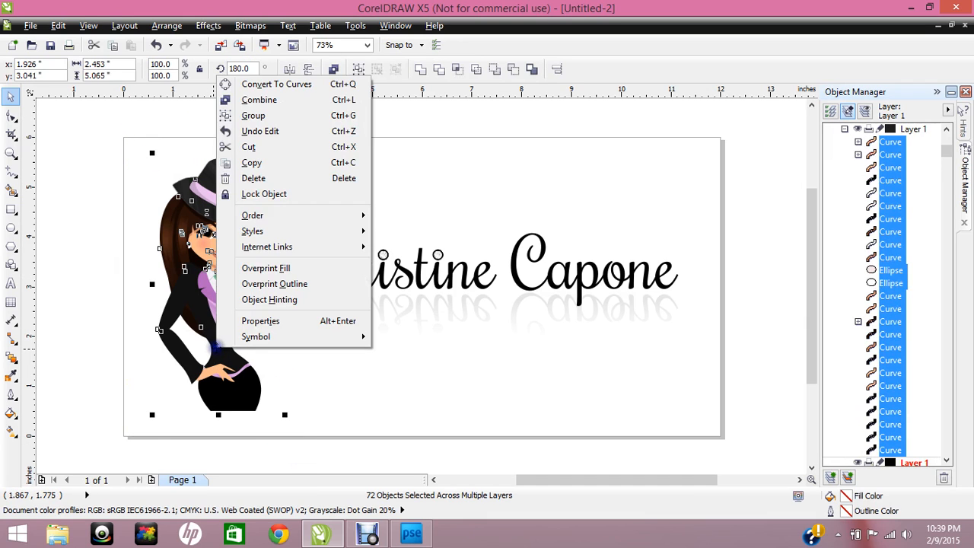
pyautogui.click(254, 116)
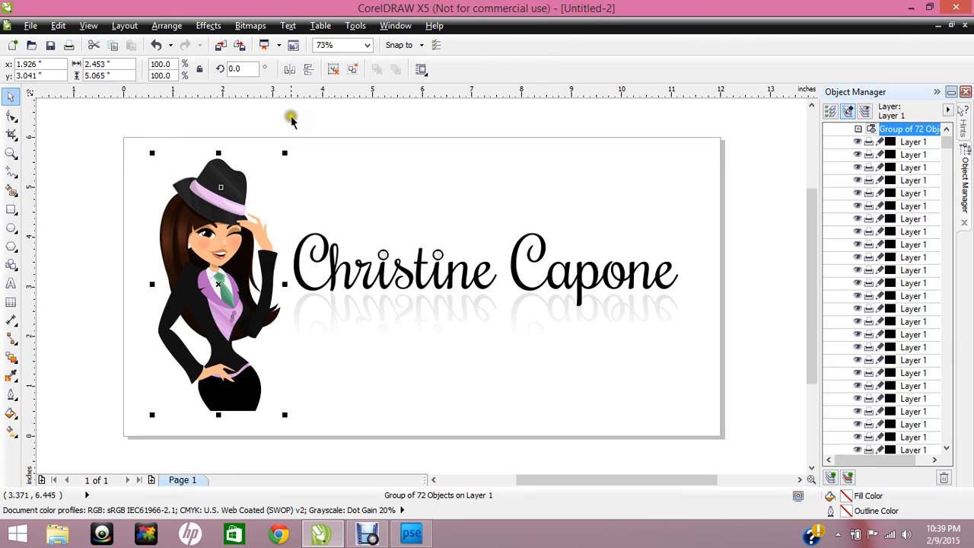
pyautogui.rightClick(221, 198)
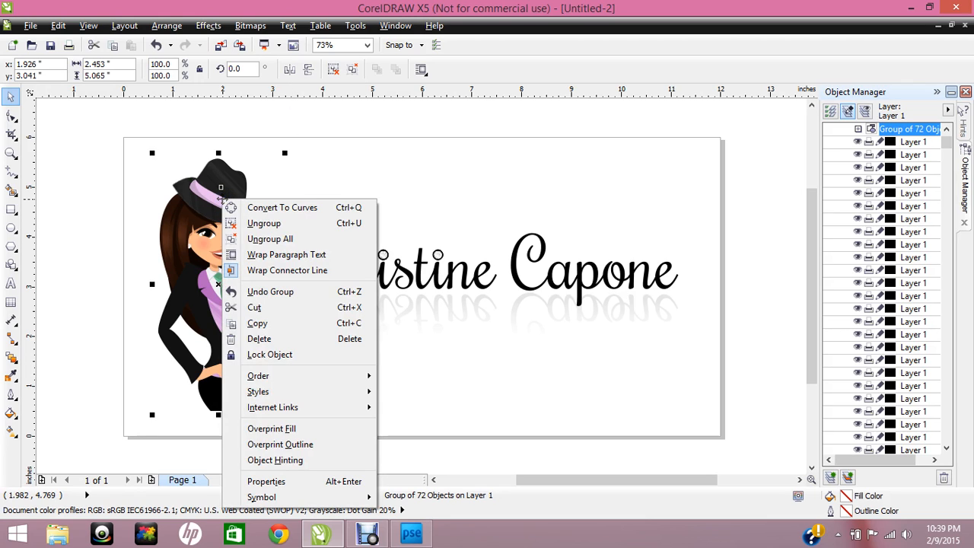
pyautogui.click(331, 127)
pyautogui.click(319, 125)
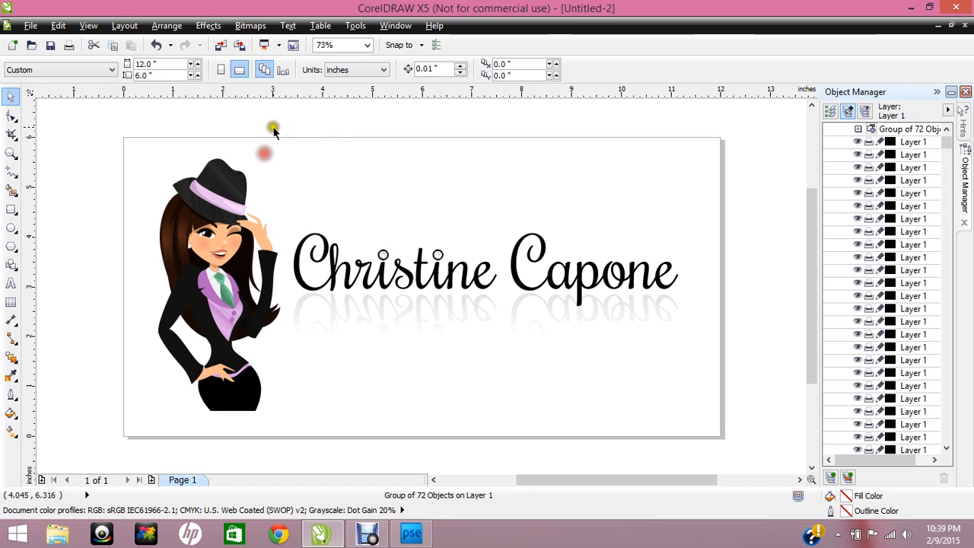
# - Group the script name lettering with its faded reflection, then clear the selection
pyautogui.moveTo(275, 126); pyautogui.dragTo(711, 423)
pyautogui.rightClick(514, 276)
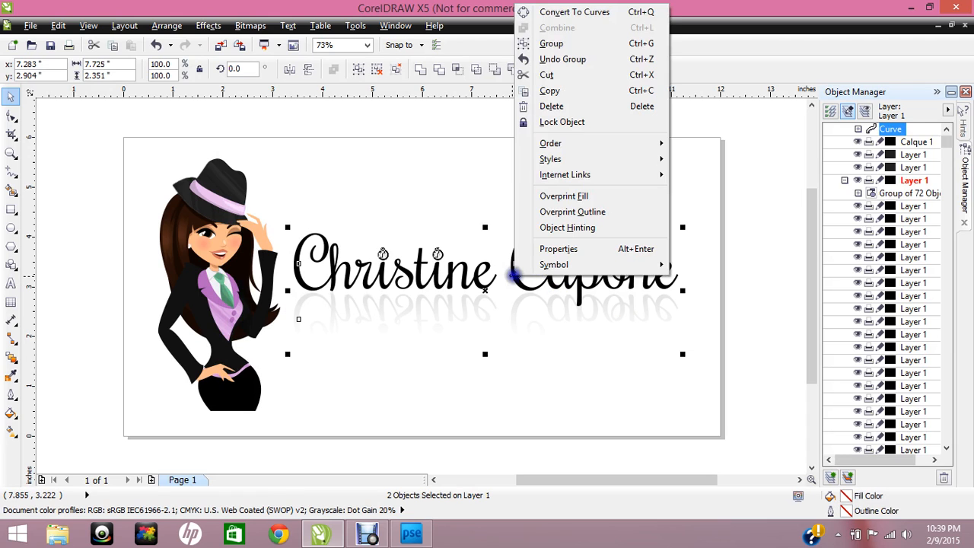
pyautogui.click(550, 44)
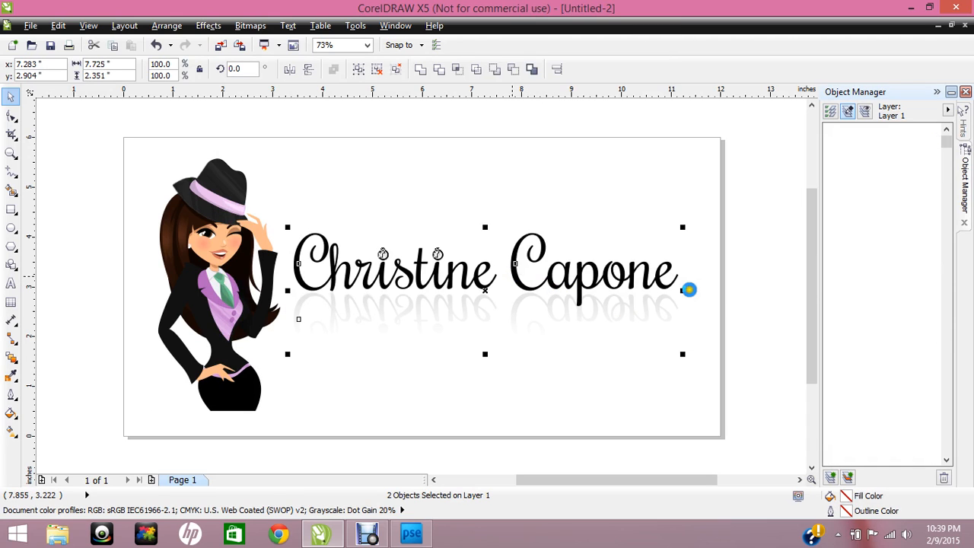
pyautogui.click(753, 263)
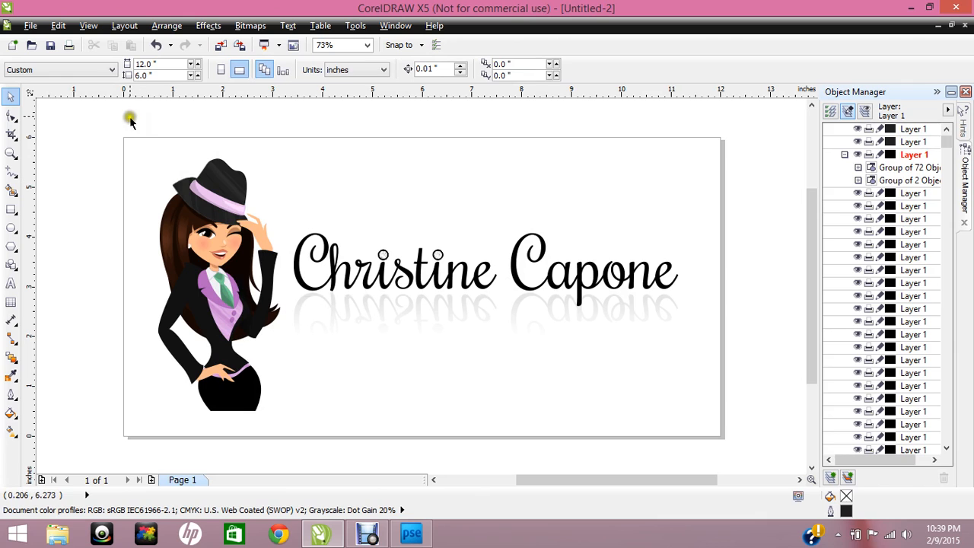
# - Check the grouping by selecting both groups together, the woman illustration alone, and the name lettering alone
pyautogui.moveTo(130, 115); pyautogui.dragTo(707, 417)
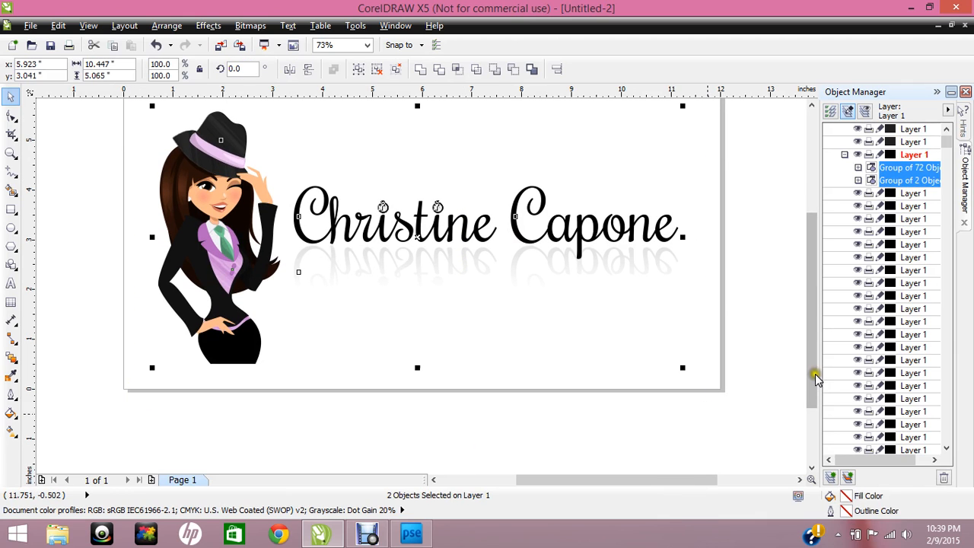
pyautogui.moveTo(813, 374); pyautogui.dragTo(813, 347)
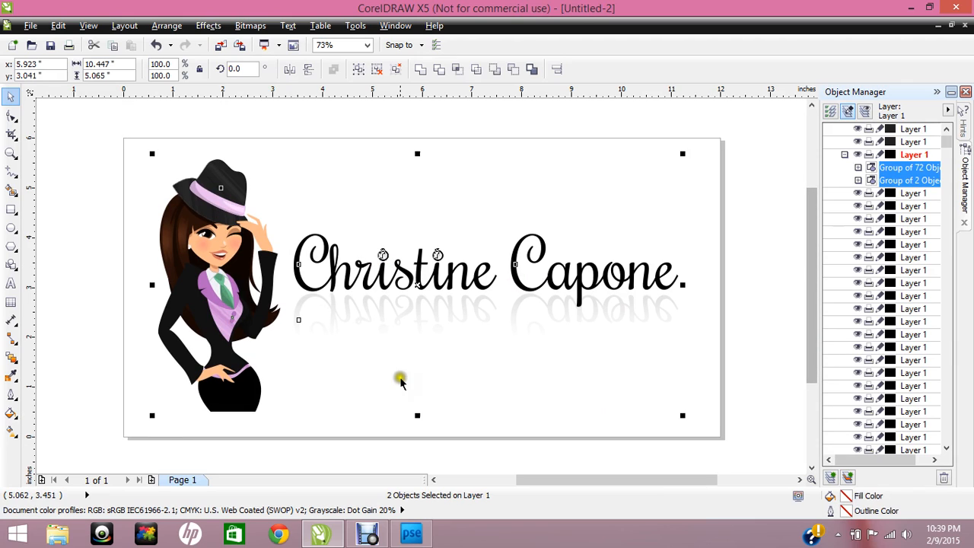
pyautogui.click(798, 382)
pyautogui.click(216, 306)
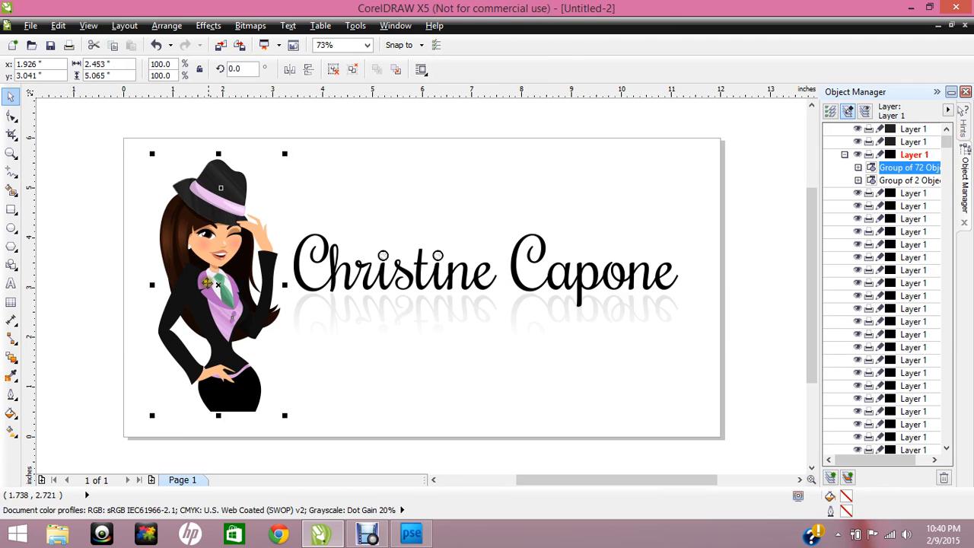
pyautogui.click(751, 305)
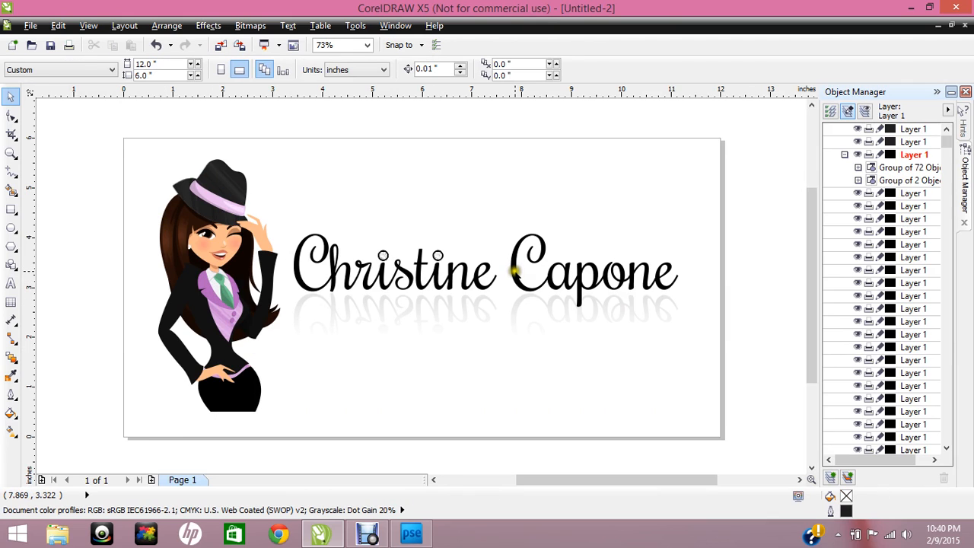
pyautogui.click(591, 261)
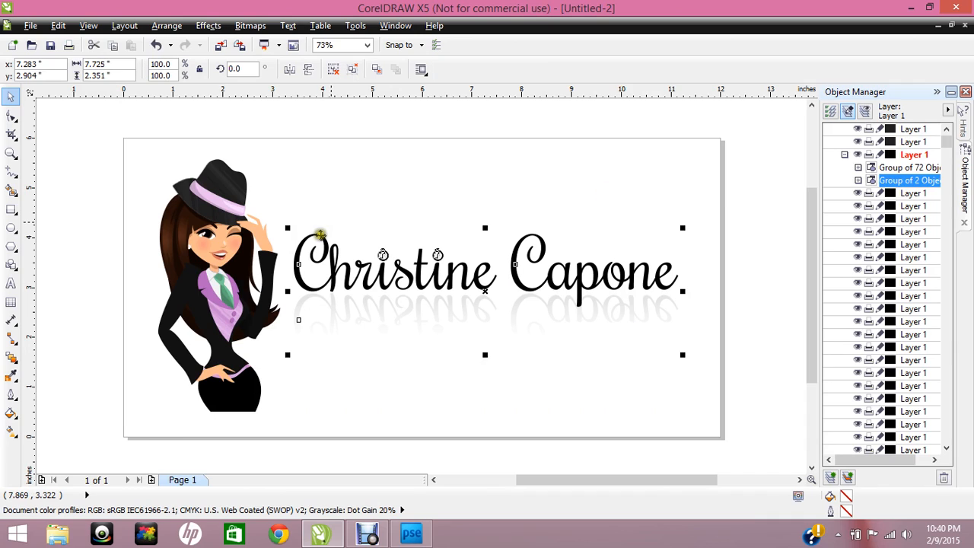
pyautogui.click(762, 271)
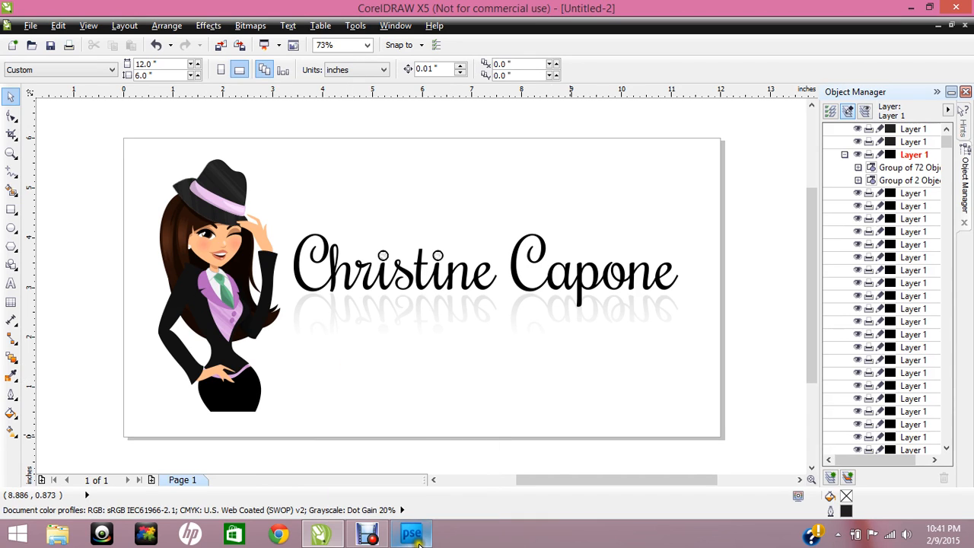
pyautogui.moveTo(411, 533)
pyautogui.moveTo(406, 455)
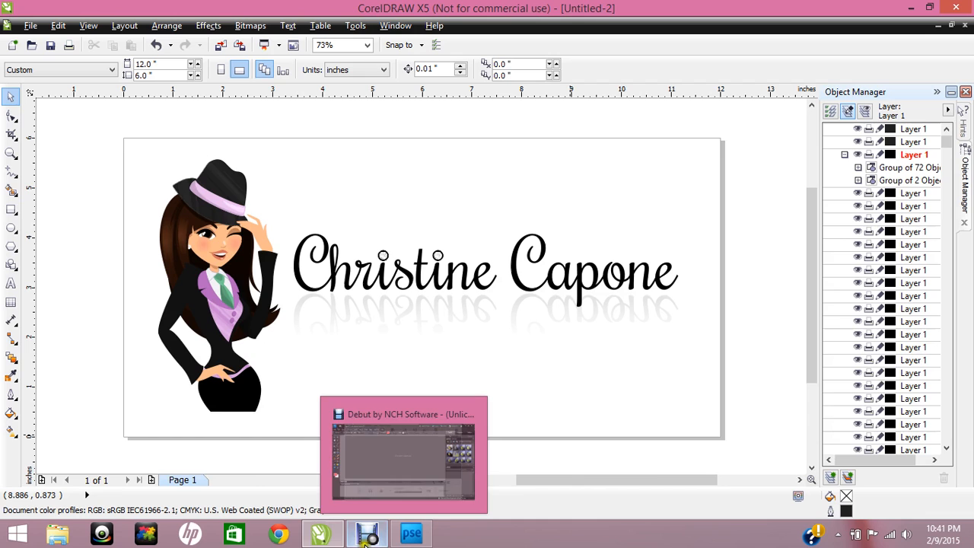
pyautogui.moveTo(325, 543)
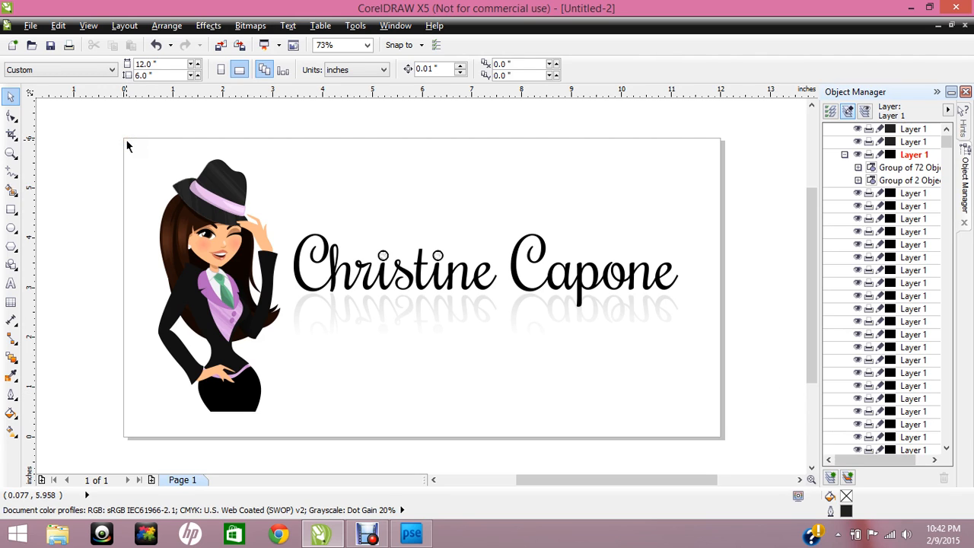
# - Try saving only the selected illustration and lettering groups as a CDR drawing
pyautogui.moveTo(127, 142); pyautogui.dragTo(718, 432)
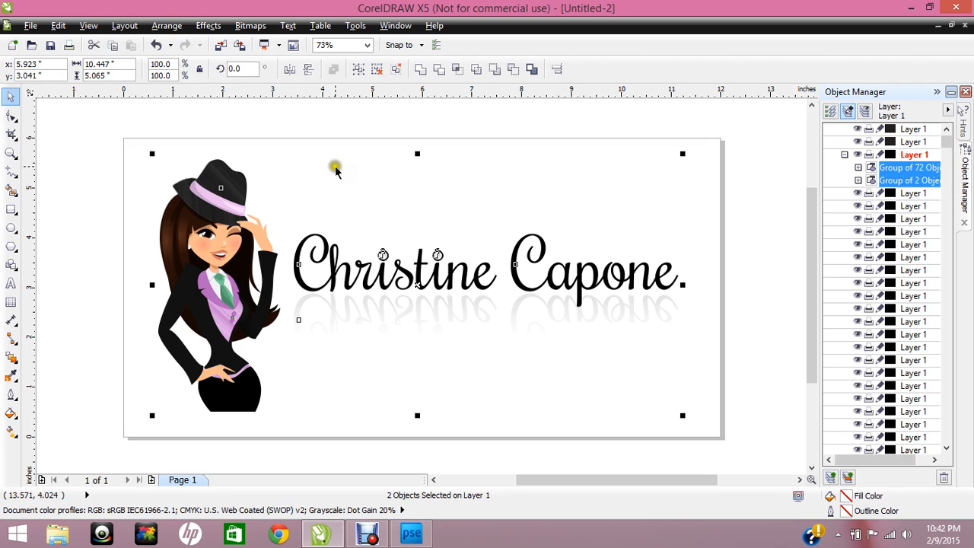
pyautogui.click(30, 25)
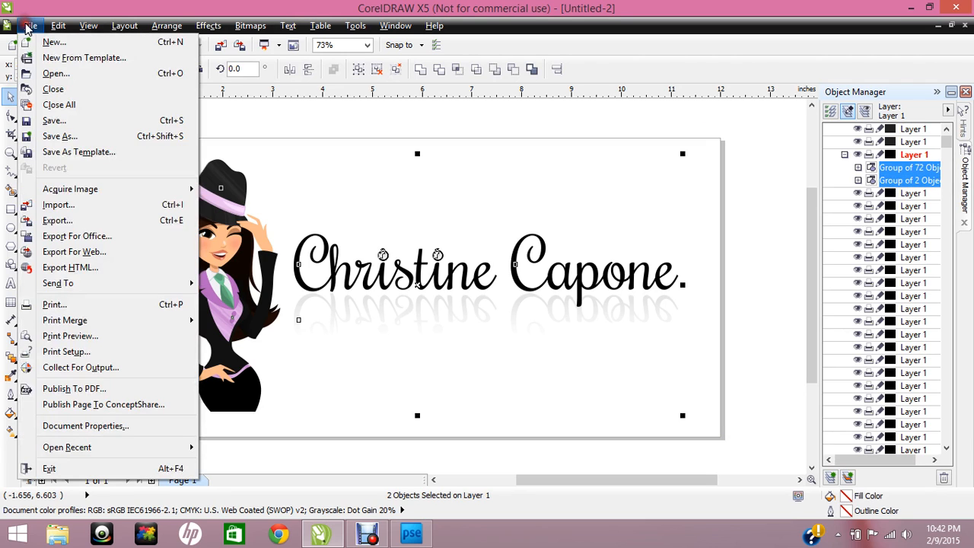
pyautogui.click(61, 122)
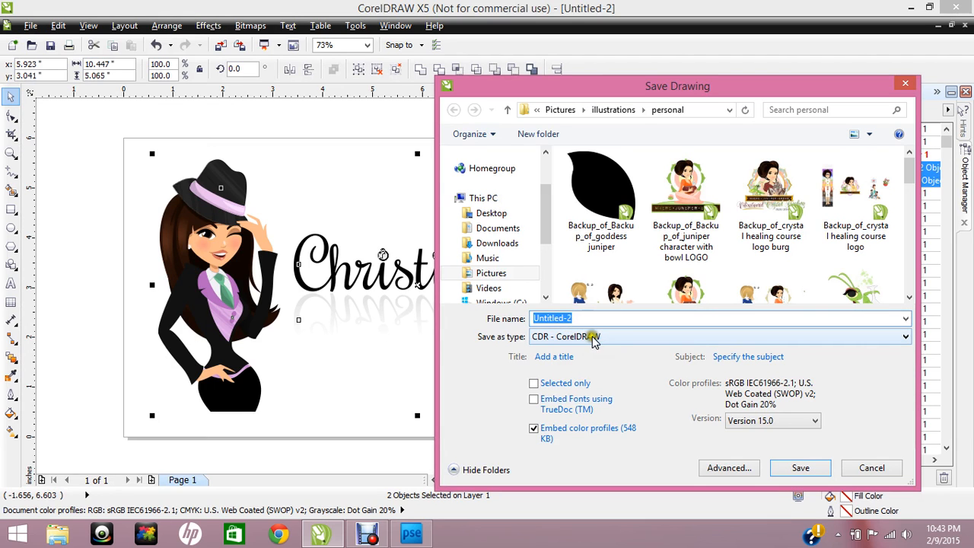
pyautogui.click(533, 383)
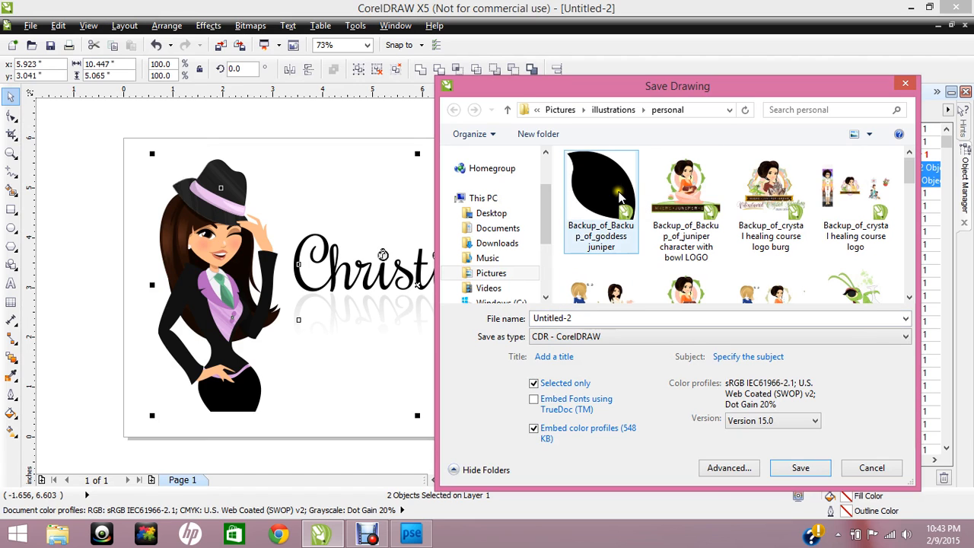
pyautogui.click(864, 467)
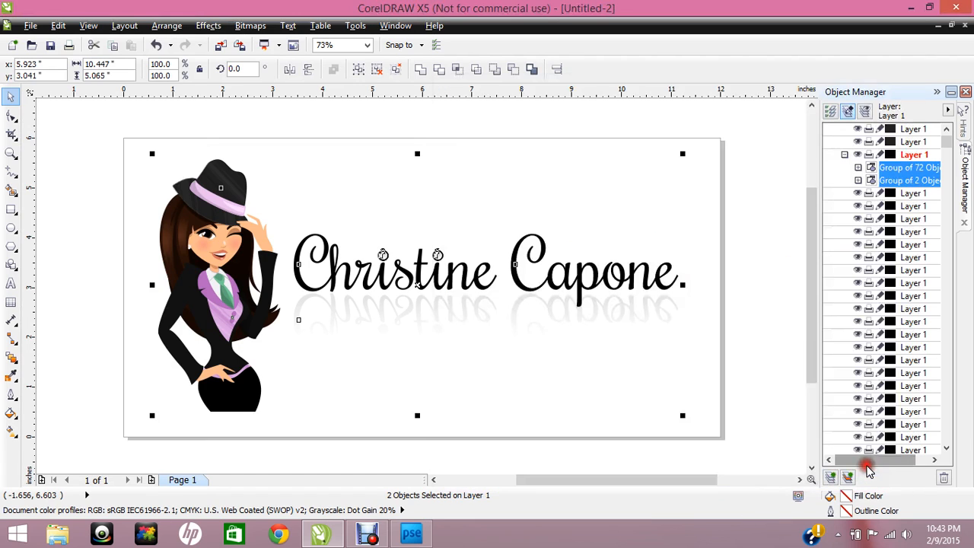
# - Examine the file types offered for saving only the selected artwork, including PDF and CDR, without saving
pyautogui.click(30, 25)
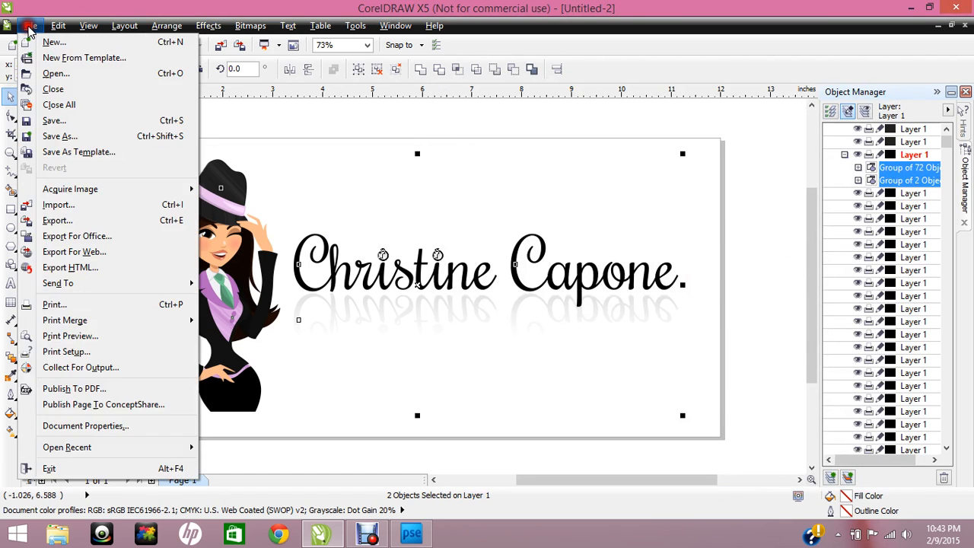
pyautogui.click(556, 280)
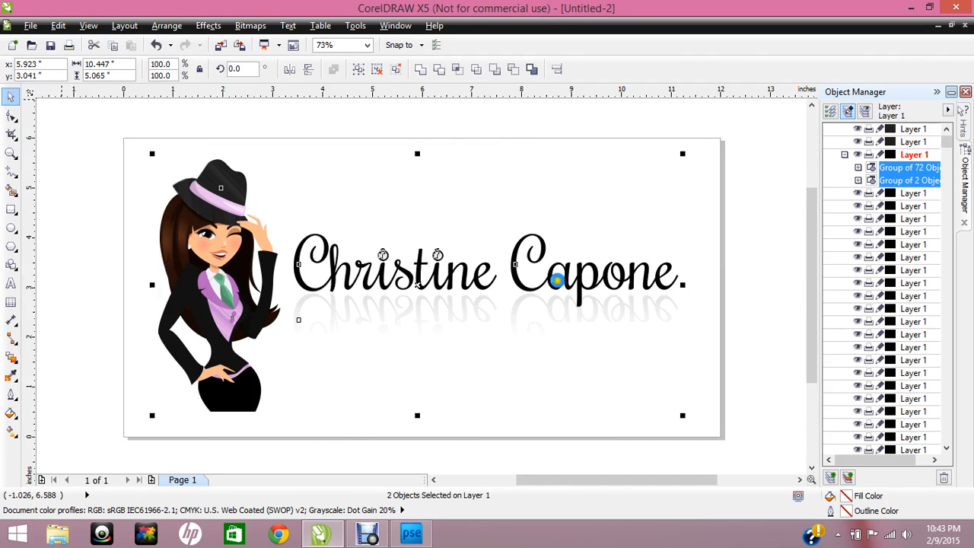
pyautogui.hotkey('ctrl', 's')
pyautogui.click(533, 384)
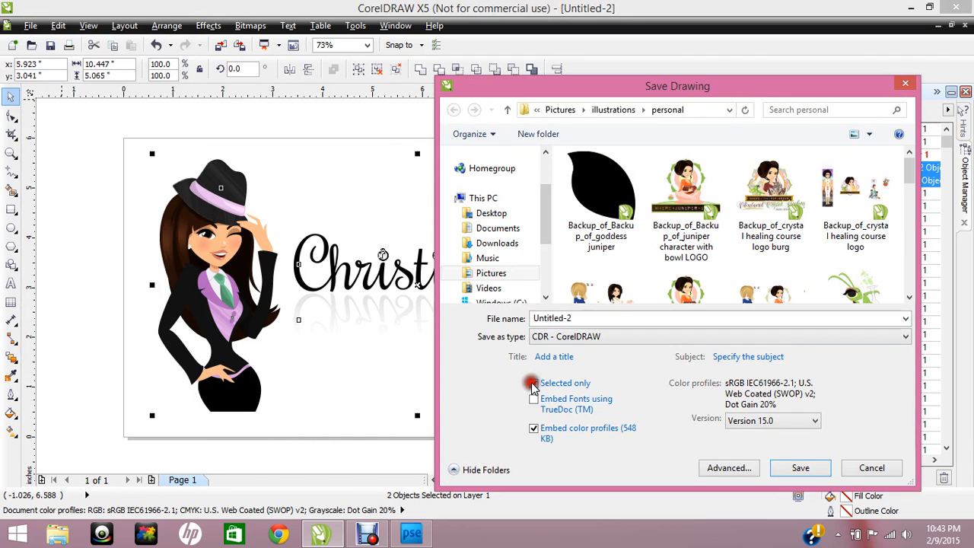
pyautogui.click(612, 336)
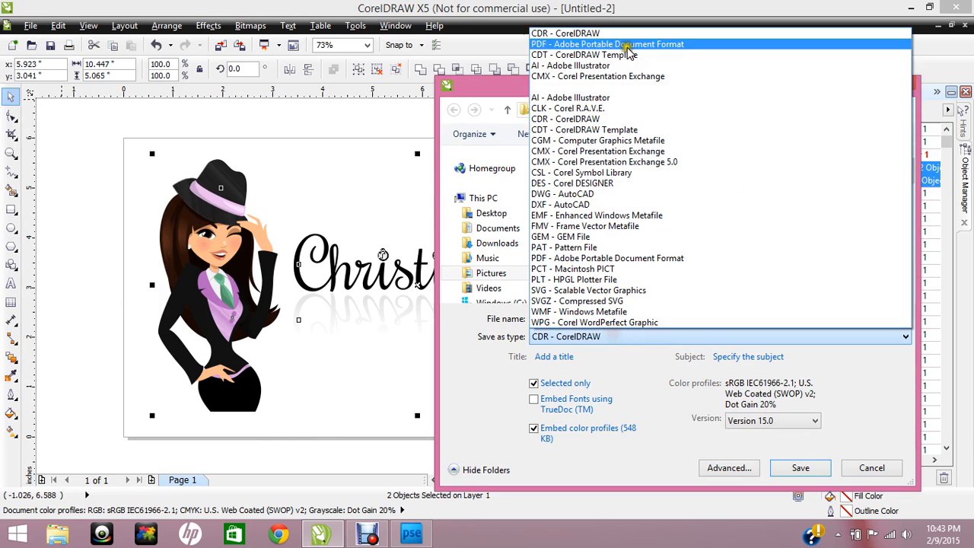
pyautogui.click(626, 45)
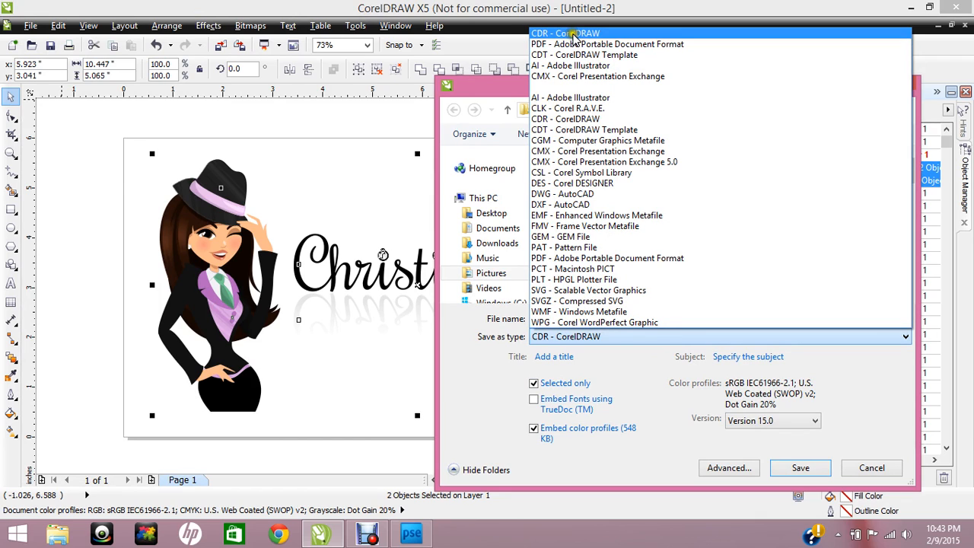
pyautogui.click(868, 471)
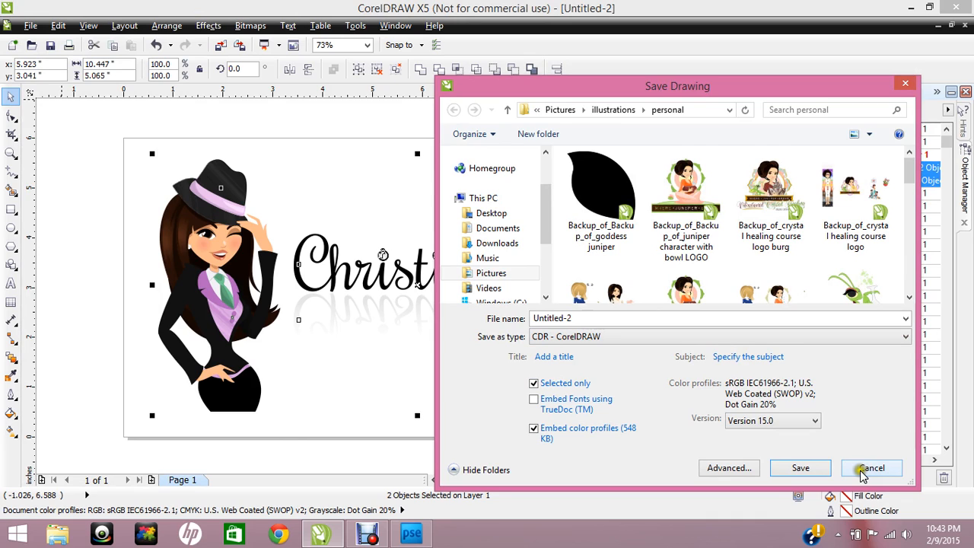
pyautogui.click(851, 469)
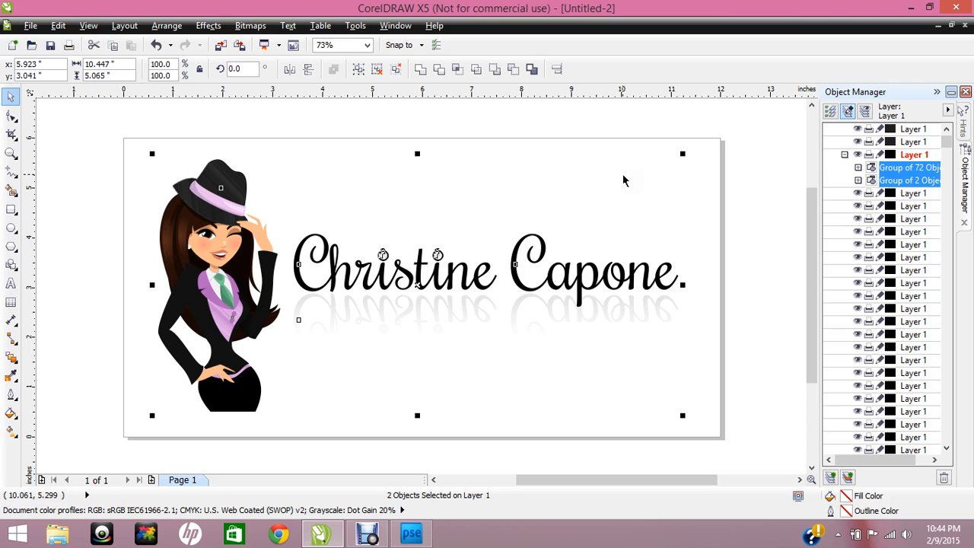
pyautogui.click(78, 218)
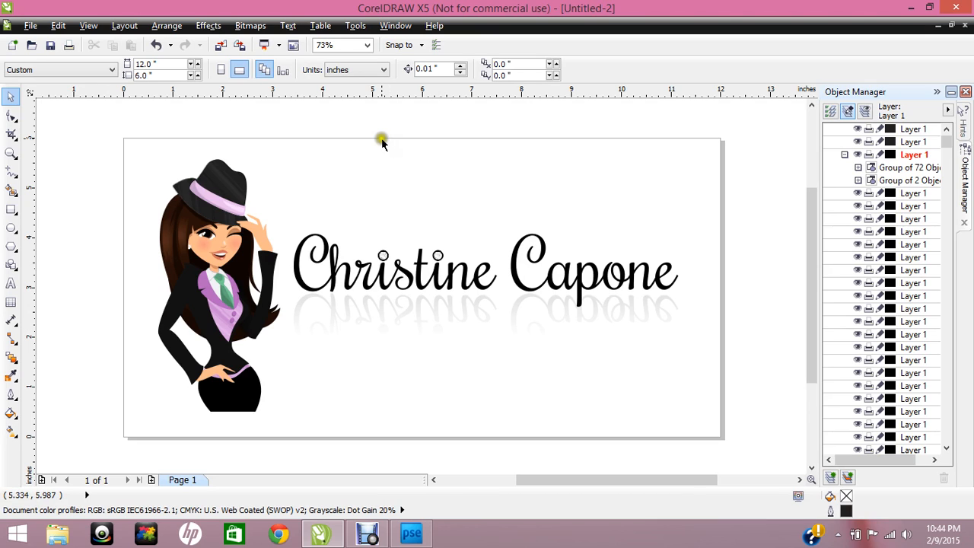
# - Examine the file types offered for exporting the artwork, then leave without exporting
pyautogui.click(29, 27)
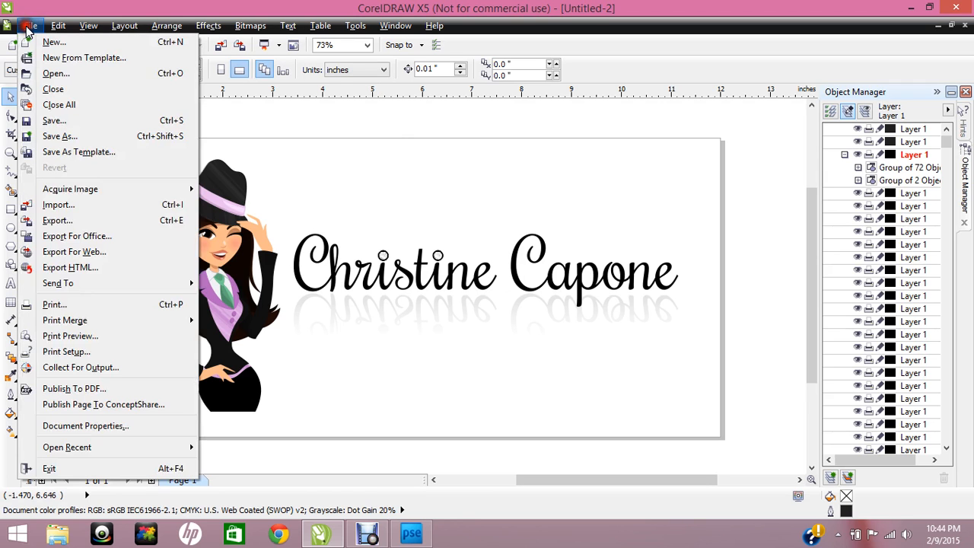
pyautogui.click(54, 220)
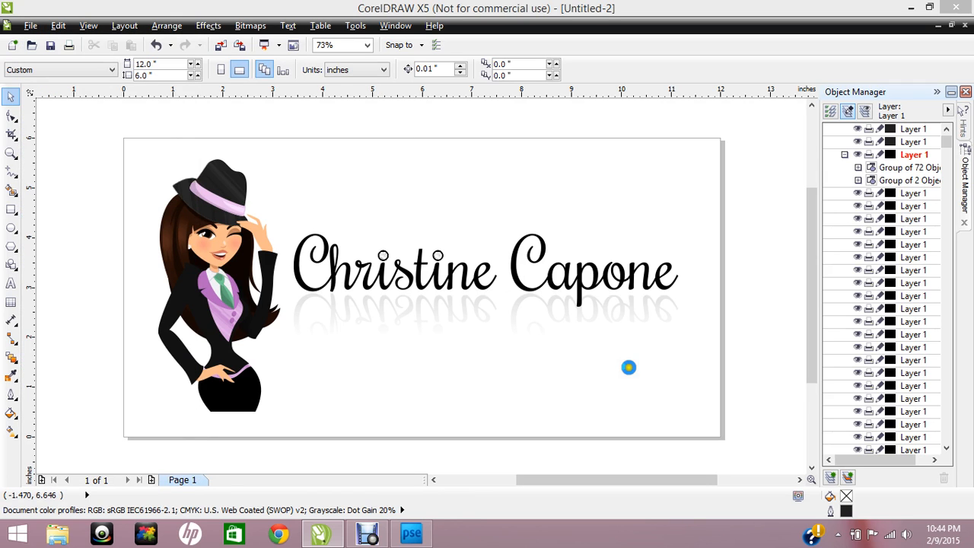
pyautogui.click(593, 337)
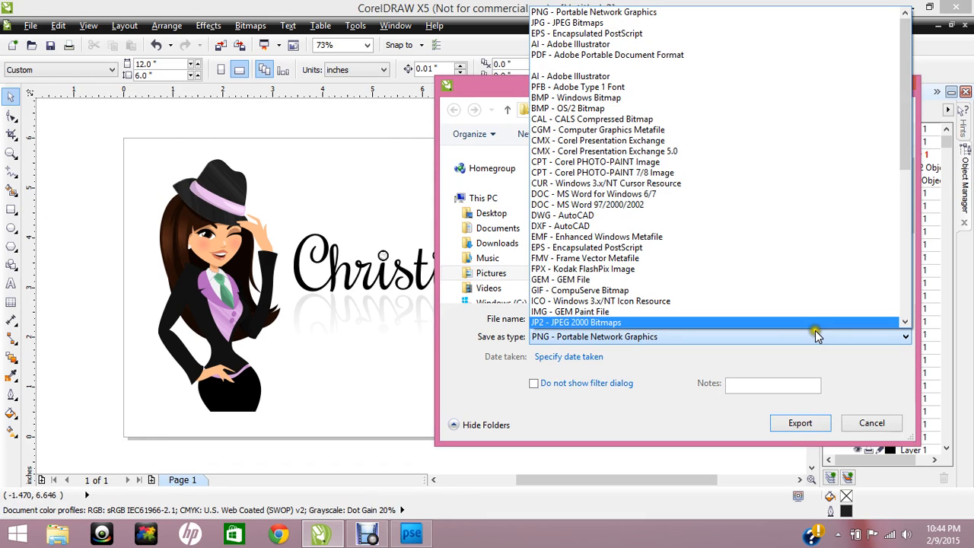
pyautogui.click(850, 430)
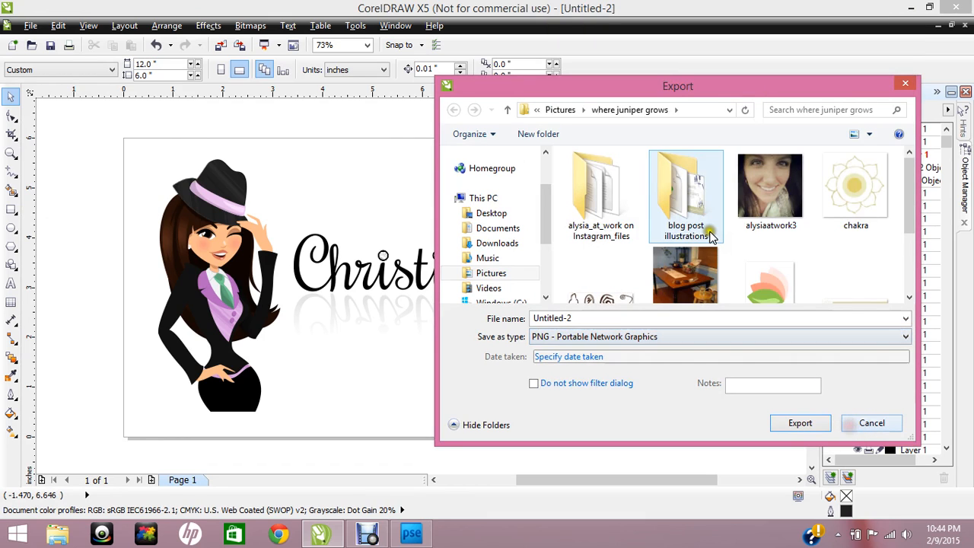
pyautogui.click(863, 428)
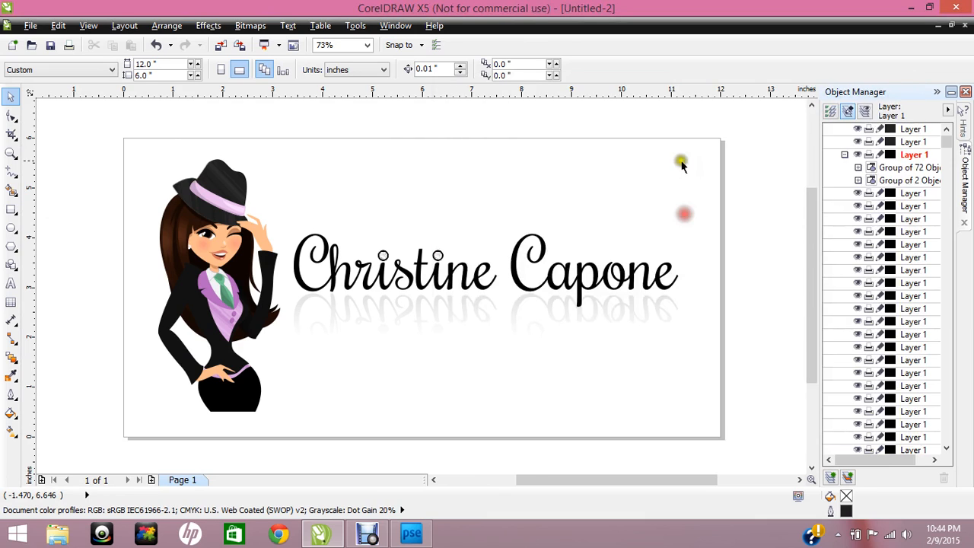
pyautogui.click(753, 193)
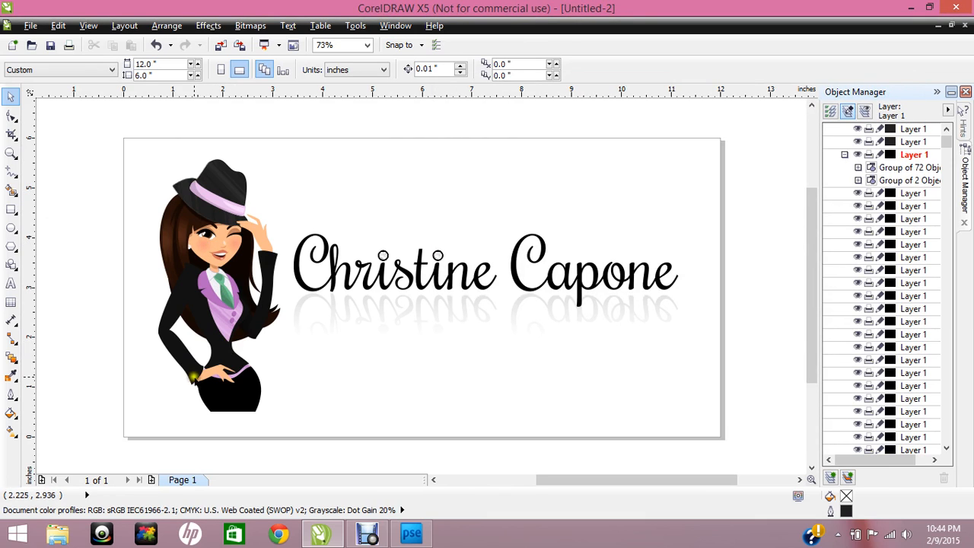
pyautogui.click(743, 264)
pyautogui.moveTo(120, 146)
pyautogui.mouseDown()
pyautogui.moveTo(248, 272)
pyautogui.moveTo(623, 369)
pyautogui.mouseUp()
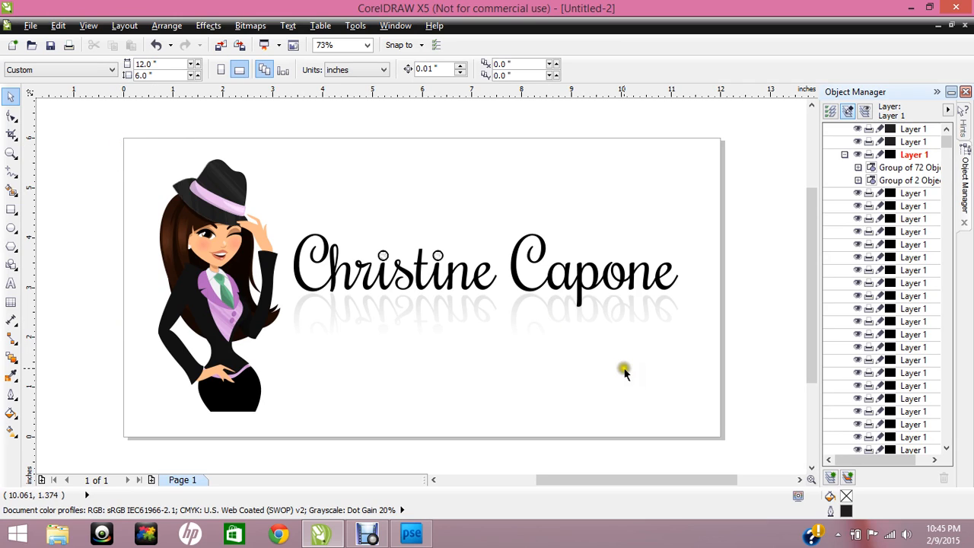
# - Review the export formats again, including PNG, JPG, EPS, AI and PDF, and close the export without writing a file
pyautogui.click(704, 326)
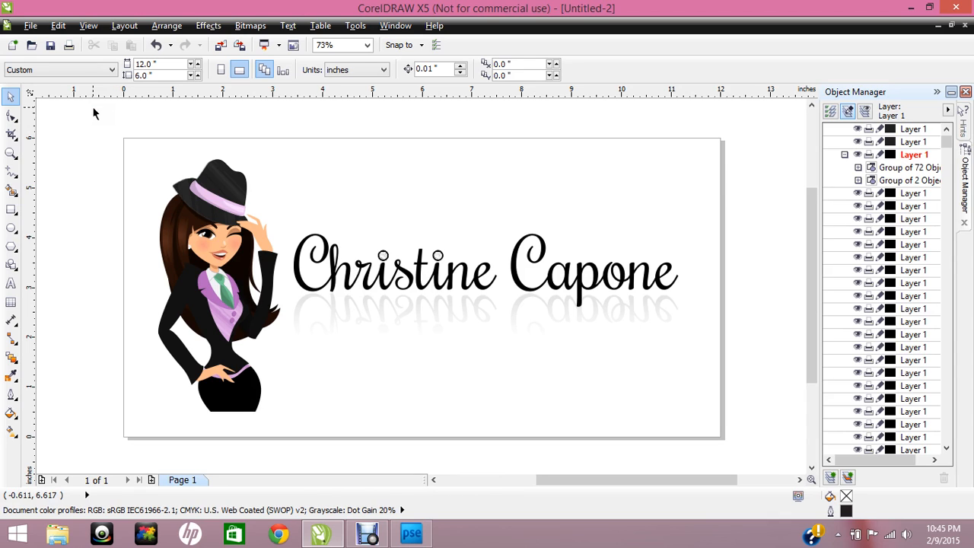
pyautogui.click(29, 28)
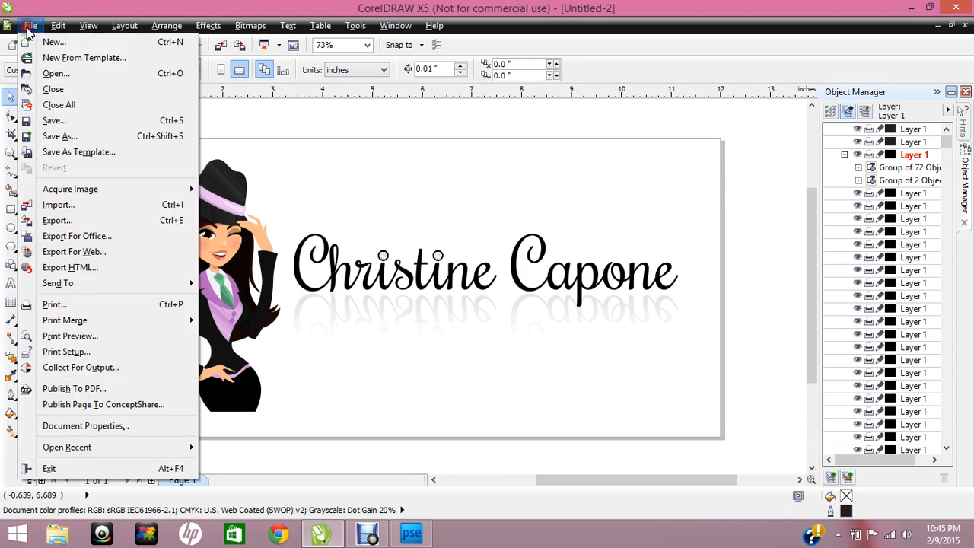
pyautogui.click(50, 220)
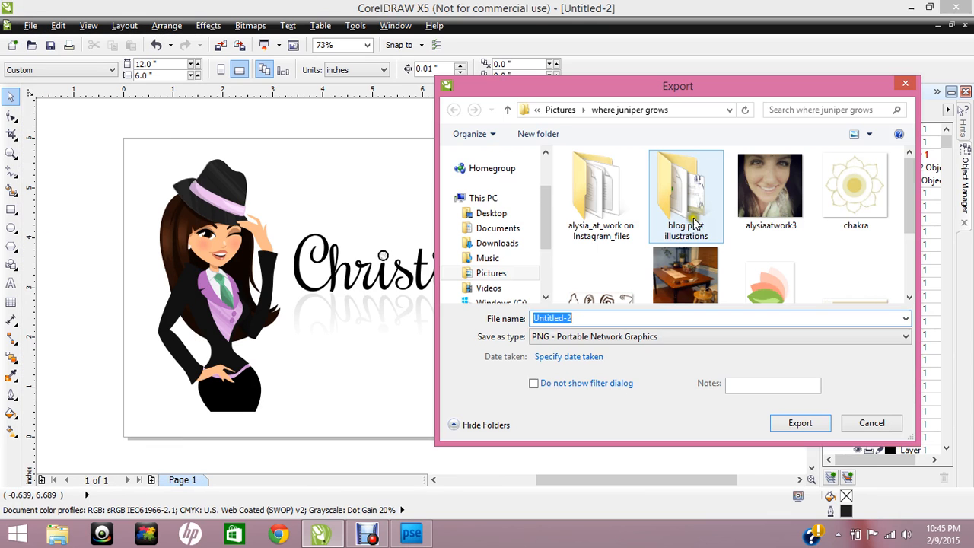
pyautogui.click(560, 337)
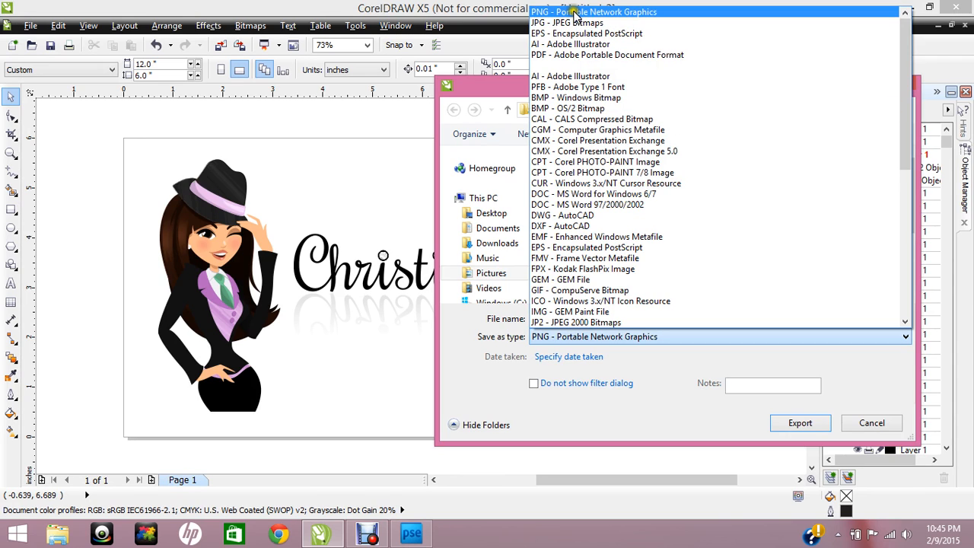
pyautogui.click(867, 423)
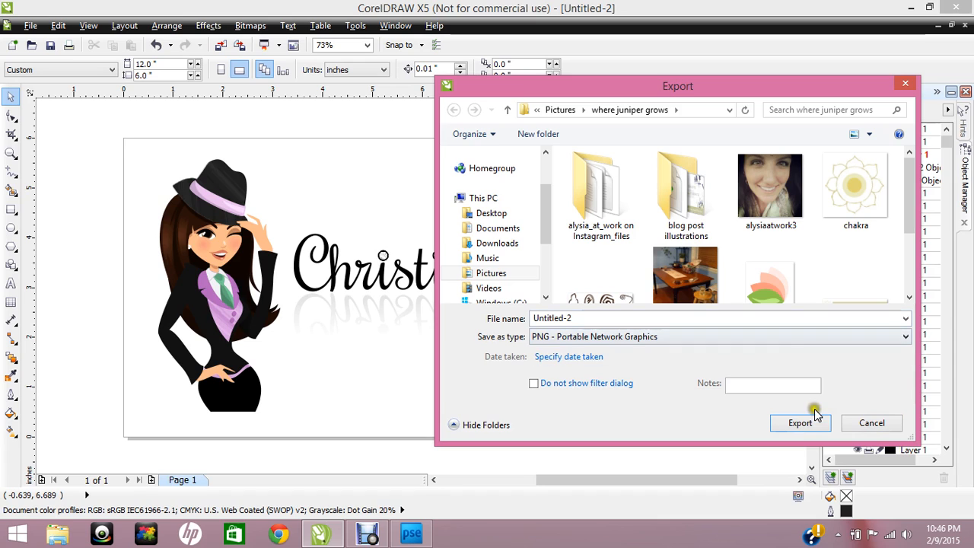
pyautogui.click(853, 426)
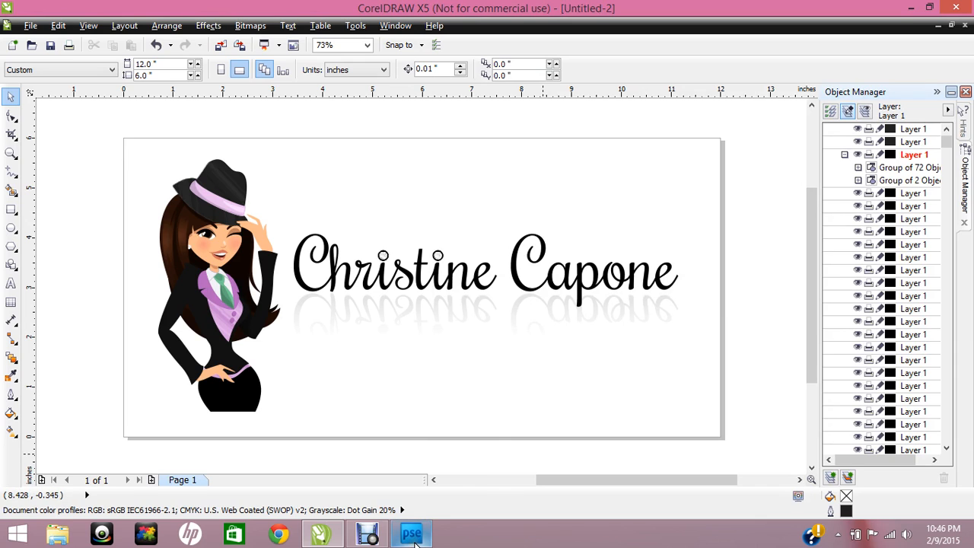
pyautogui.moveTo(415, 535)
pyautogui.moveTo(416, 448)
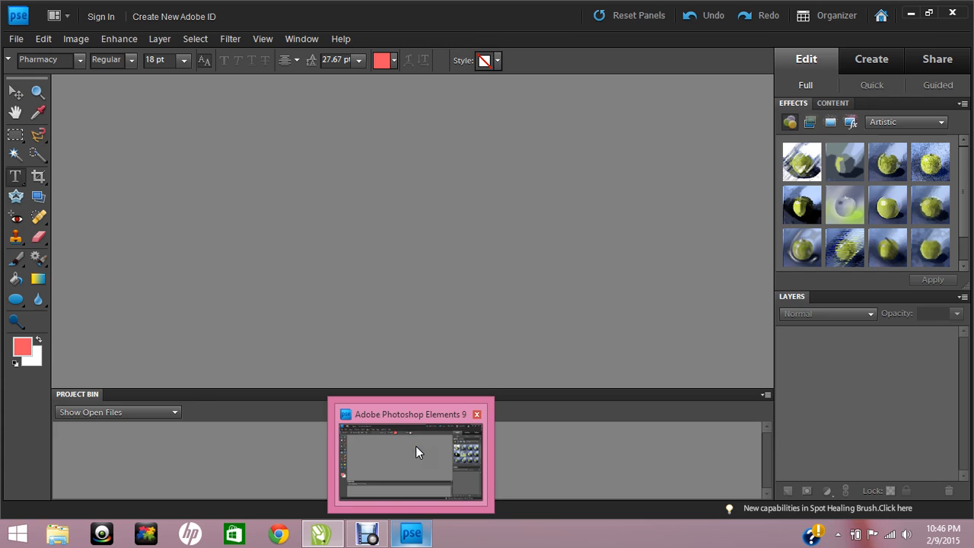
pyautogui.click(320, 534)
pyautogui.moveTo(367, 534)
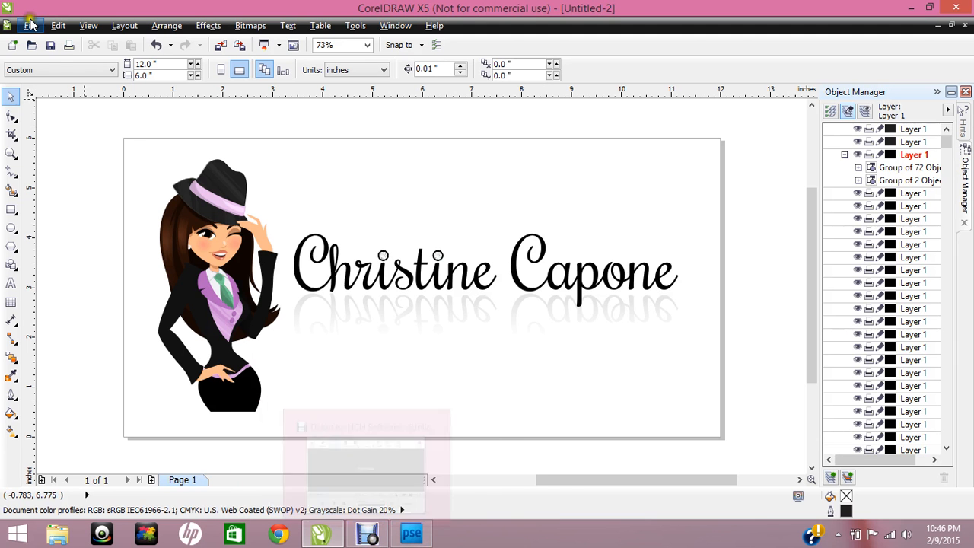
# - Preview the logo as a 24-bit PNG export with transparency, then cancel the export
pyautogui.click(31, 25)
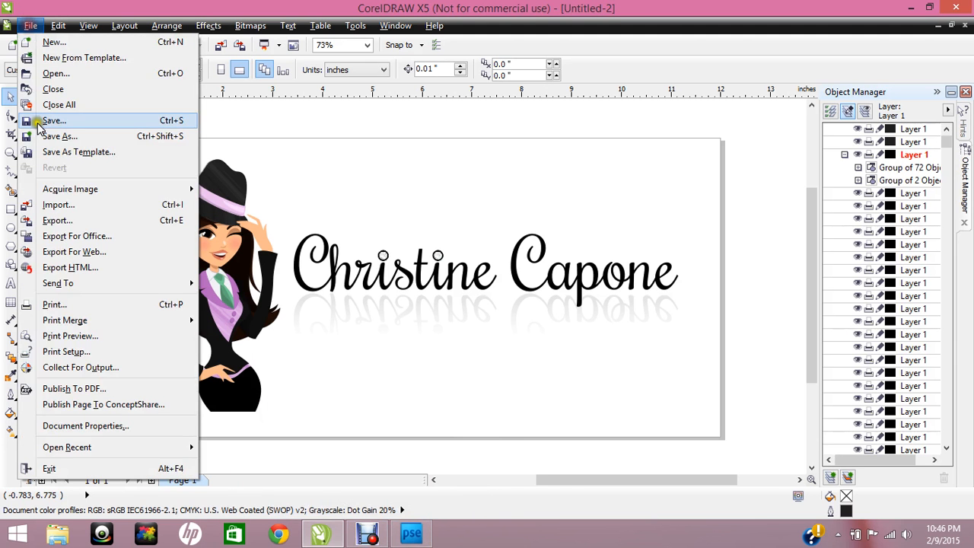
pyautogui.click(57, 219)
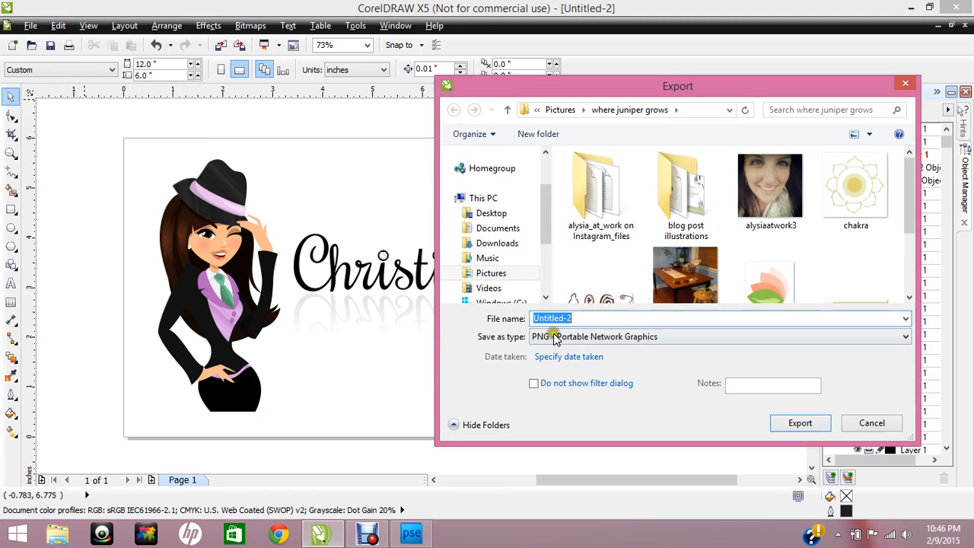
pyautogui.click(803, 423)
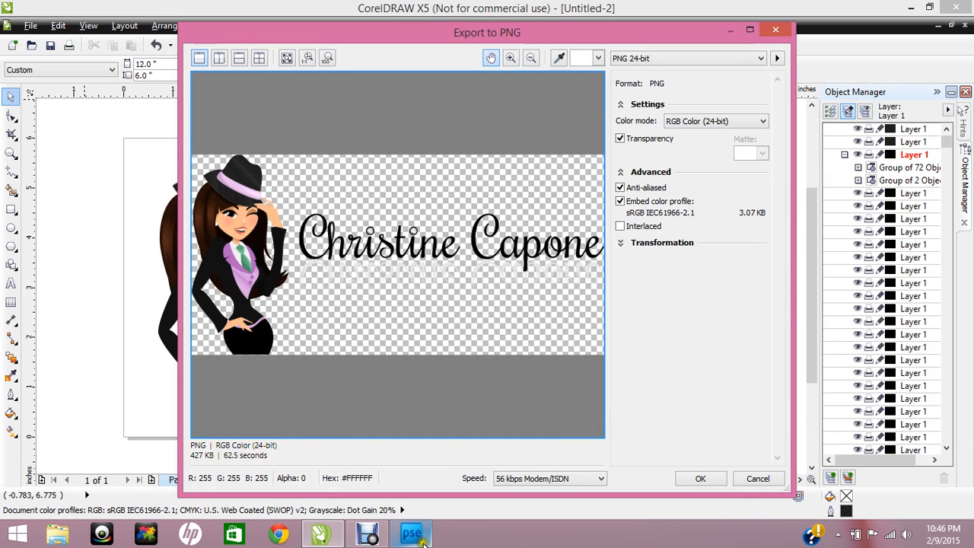
pyautogui.click(413, 473)
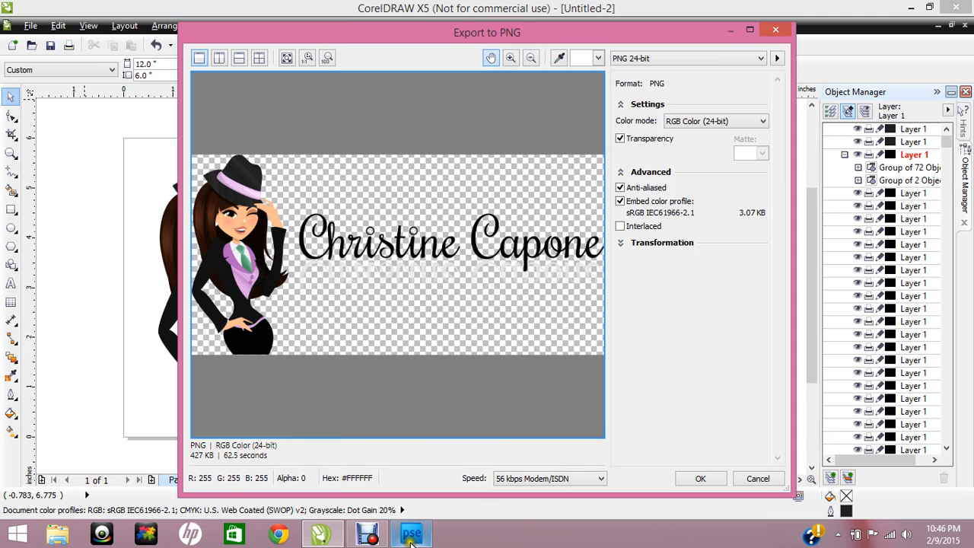
pyautogui.moveTo(411, 534)
pyautogui.moveTo(417, 471)
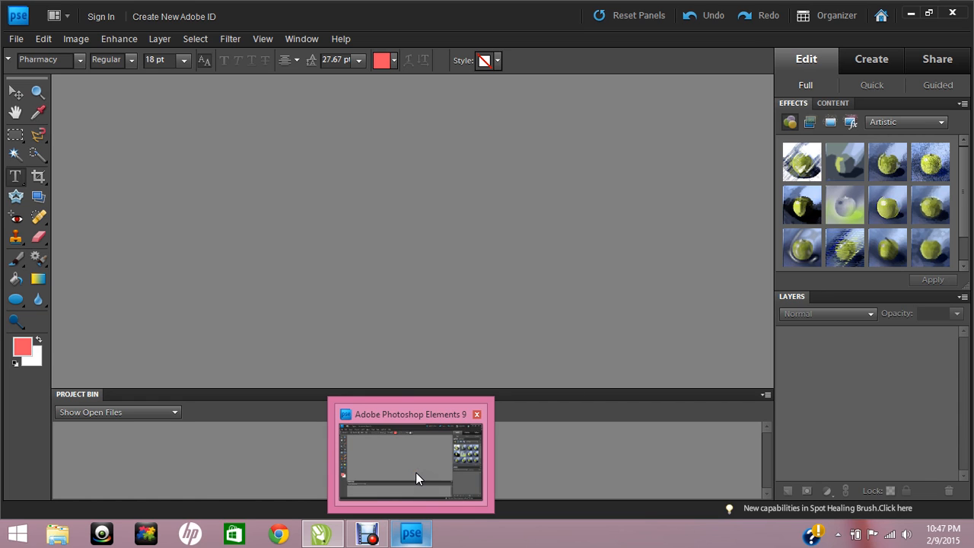
pyautogui.click(404, 532)
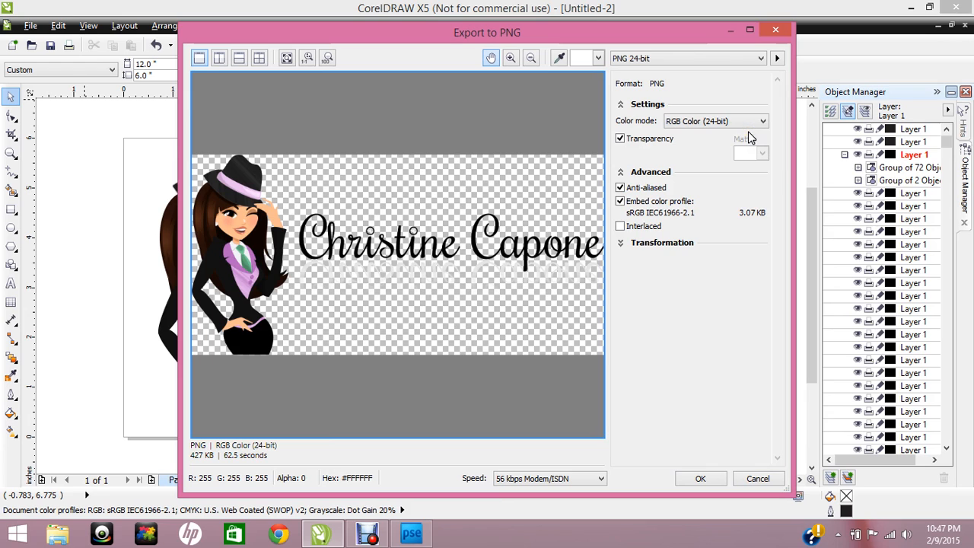
pyautogui.click(748, 476)
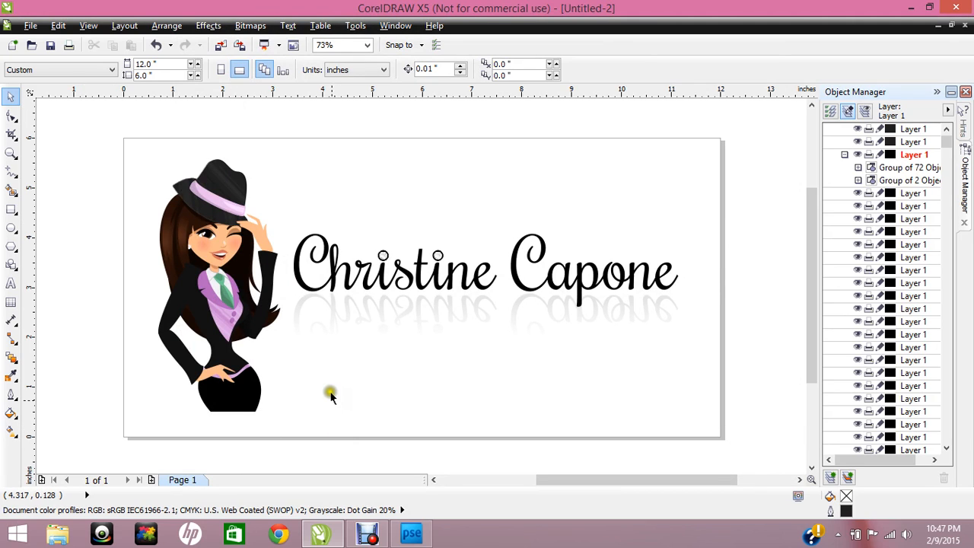
# - Switch to Adobe Photoshop Elements 9
pyautogui.moveTo(392, 538)
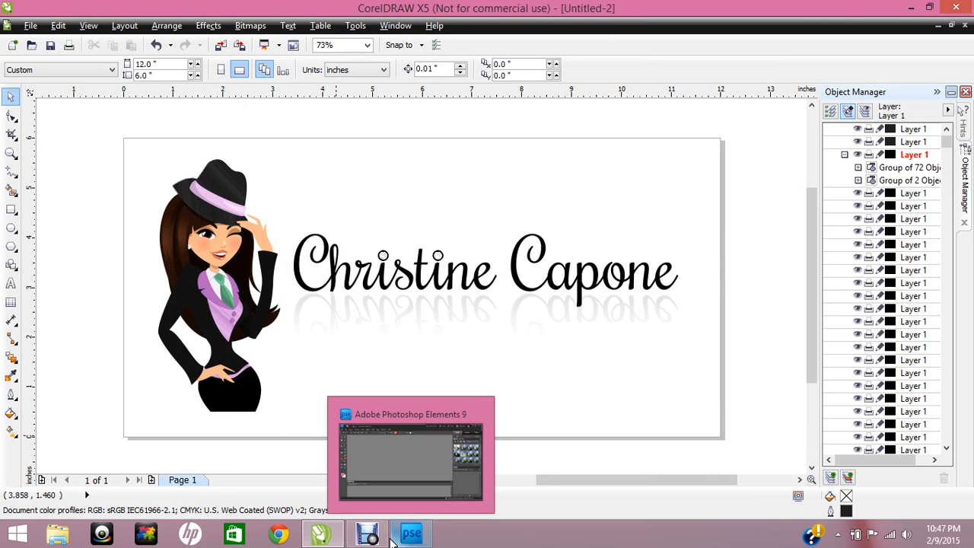
pyautogui.moveTo(340, 528)
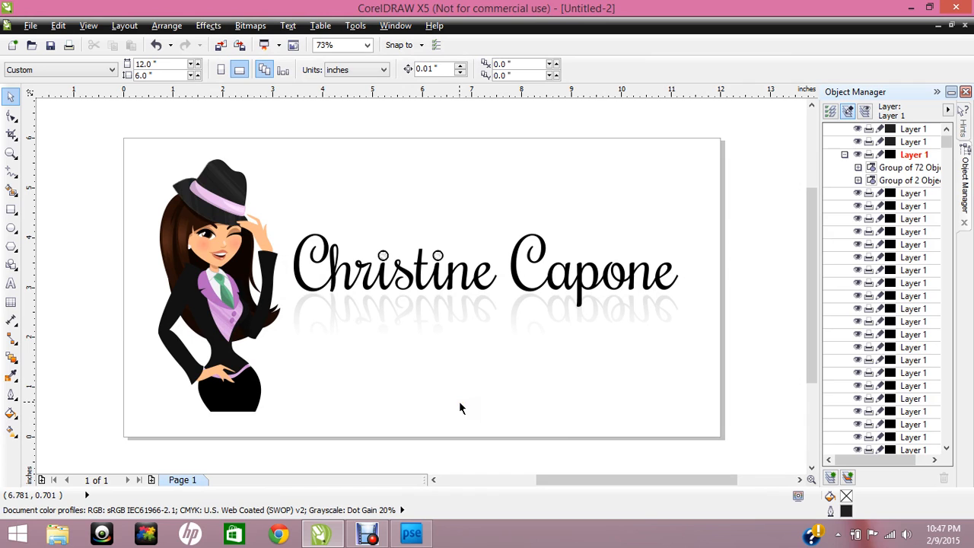
pyautogui.moveTo(409, 445)
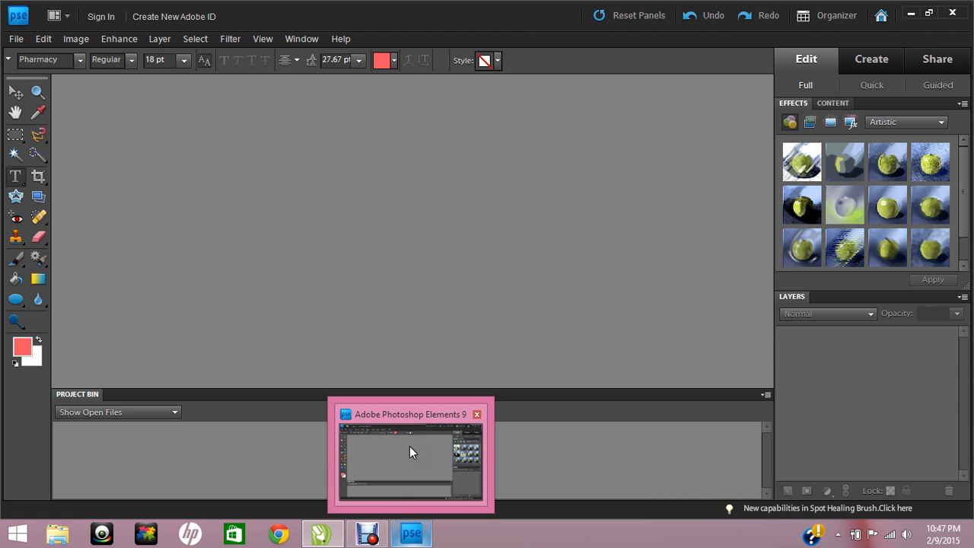
pyautogui.click(422, 454)
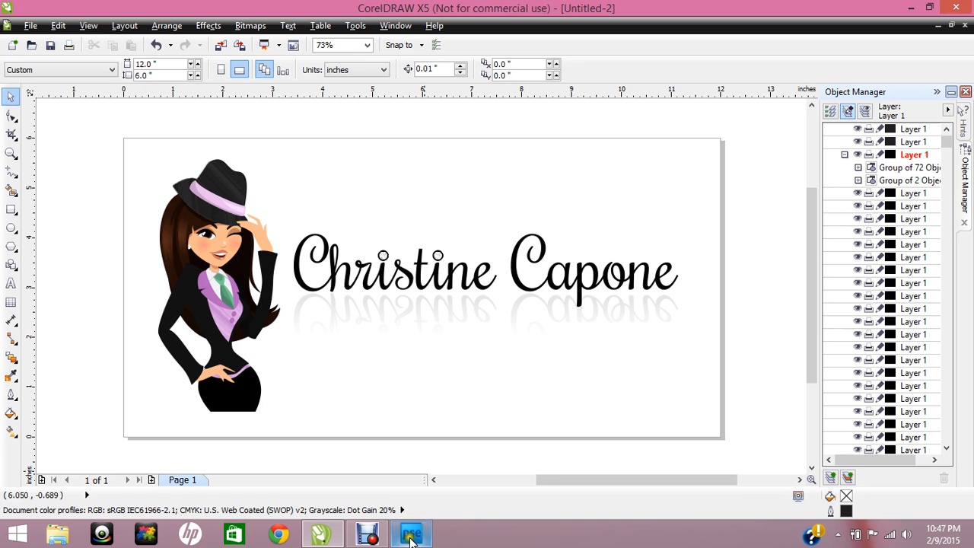
pyautogui.moveTo(409, 537)
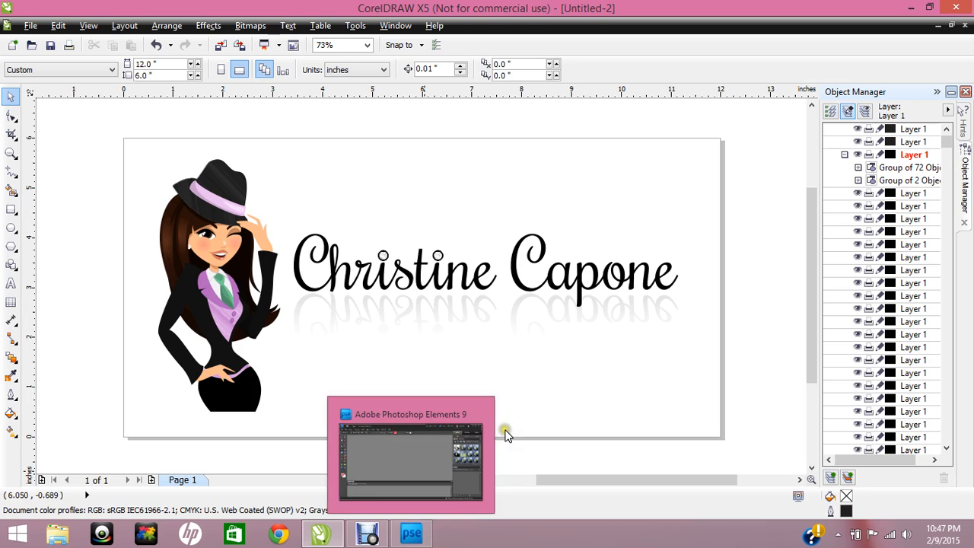
pyautogui.click(406, 537)
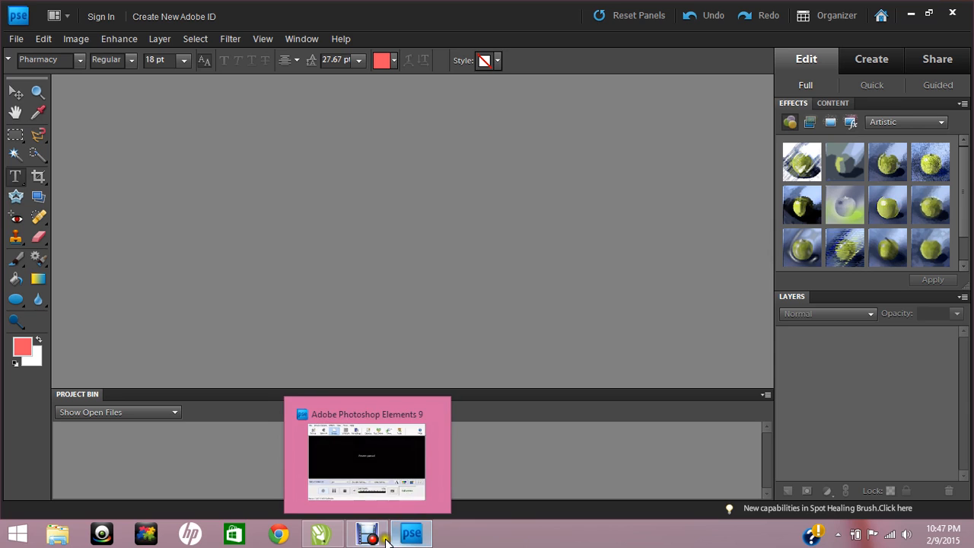
pyautogui.moveTo(319, 537)
pyautogui.moveTo(331, 467)
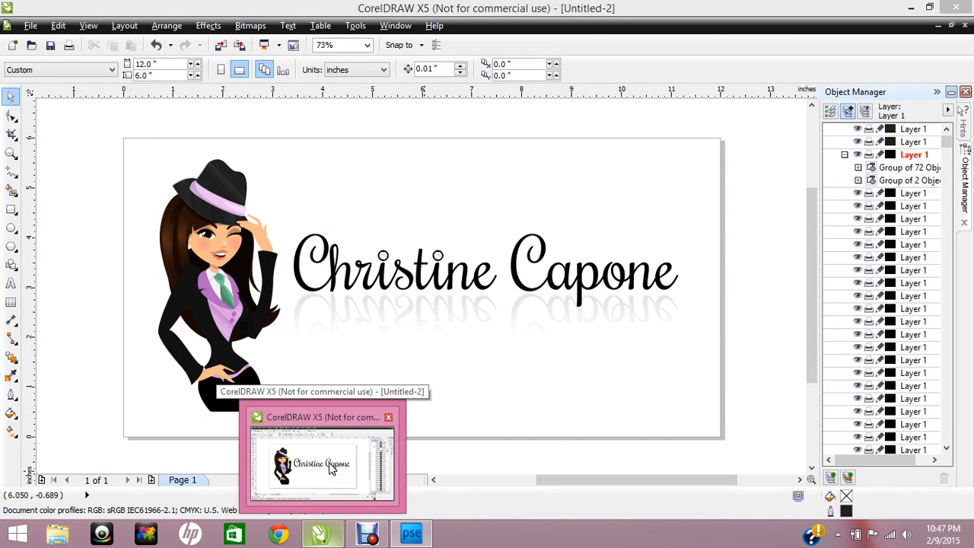
pyautogui.moveTo(417, 492)
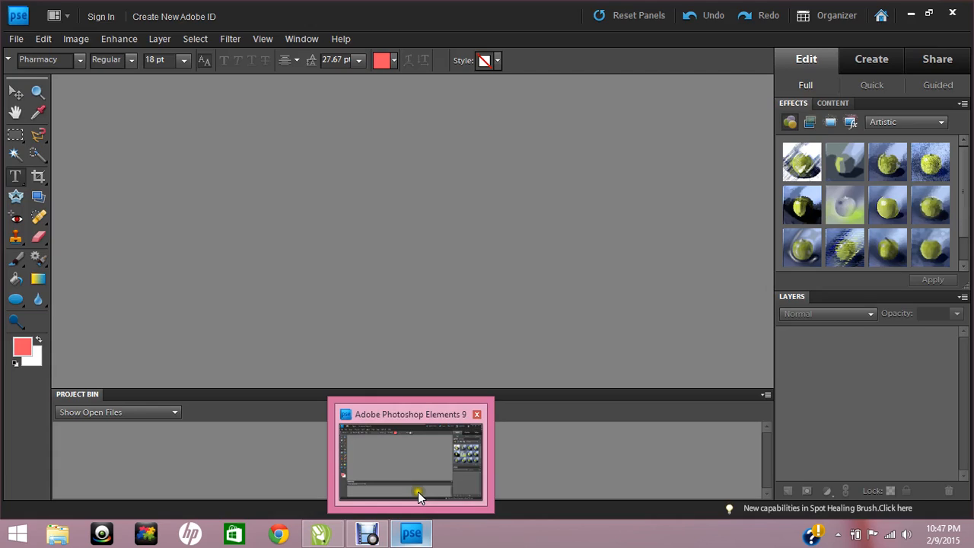
pyautogui.click(416, 414)
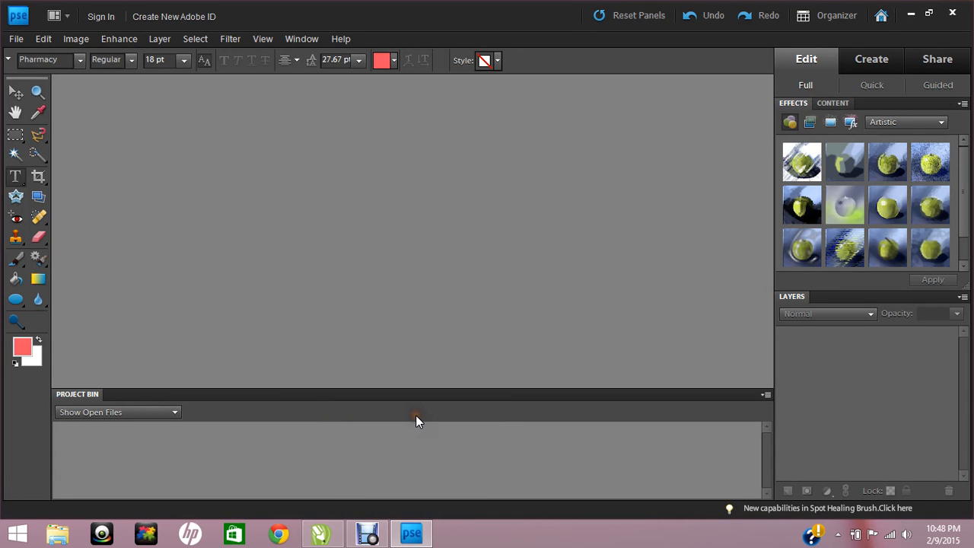
# - Create a blank 600 by 600 pixel file at 300 pixels/inch in RGB Color with a transparent background
pyautogui.click(16, 40)
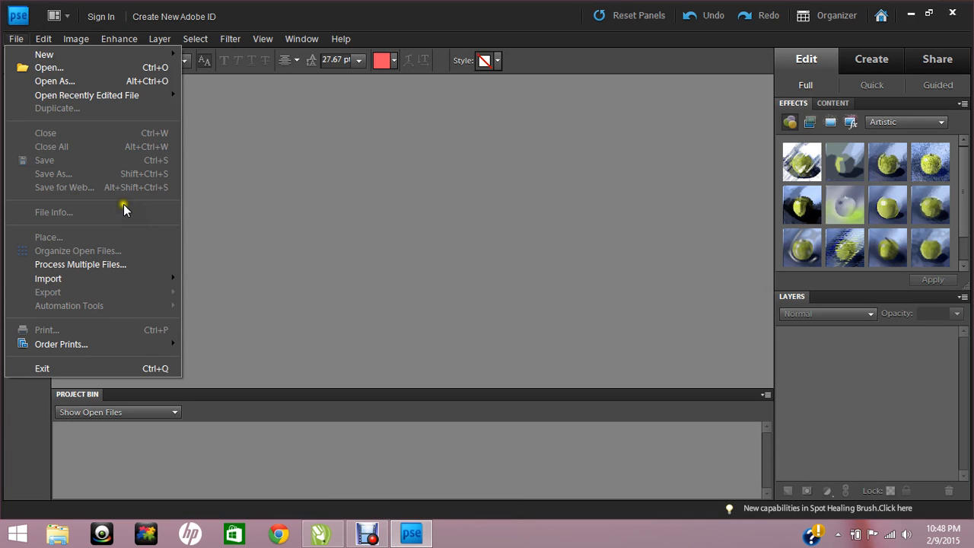
pyautogui.click(60, 53)
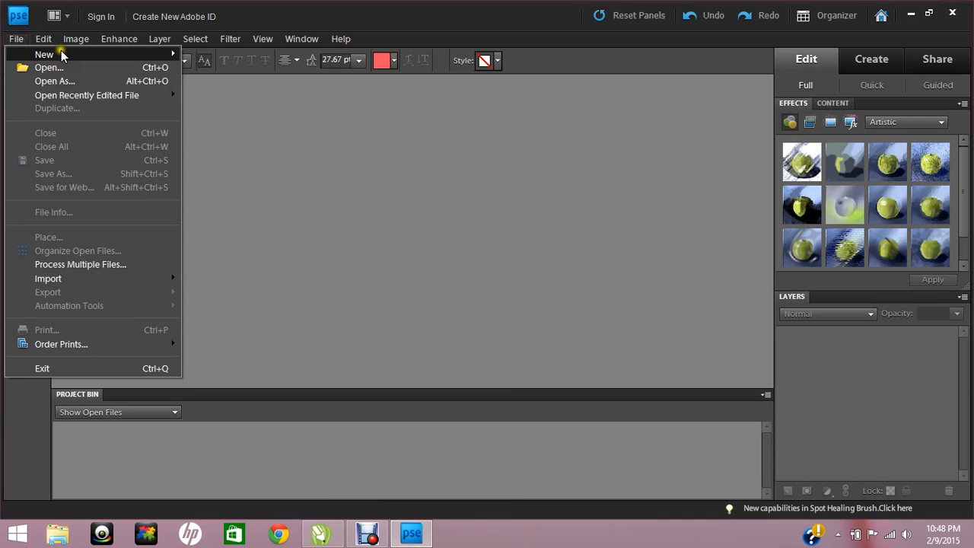
pyautogui.click(208, 55)
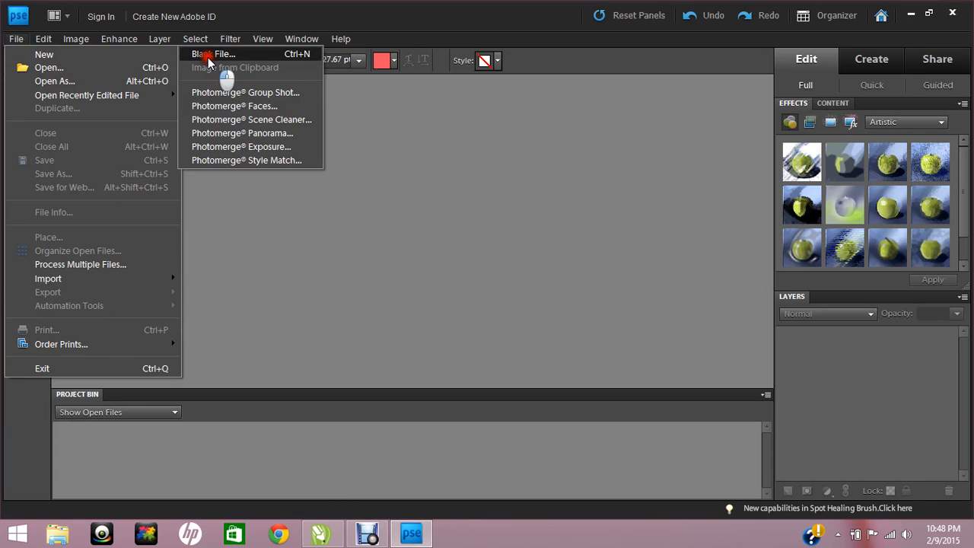
pyautogui.click(517, 196)
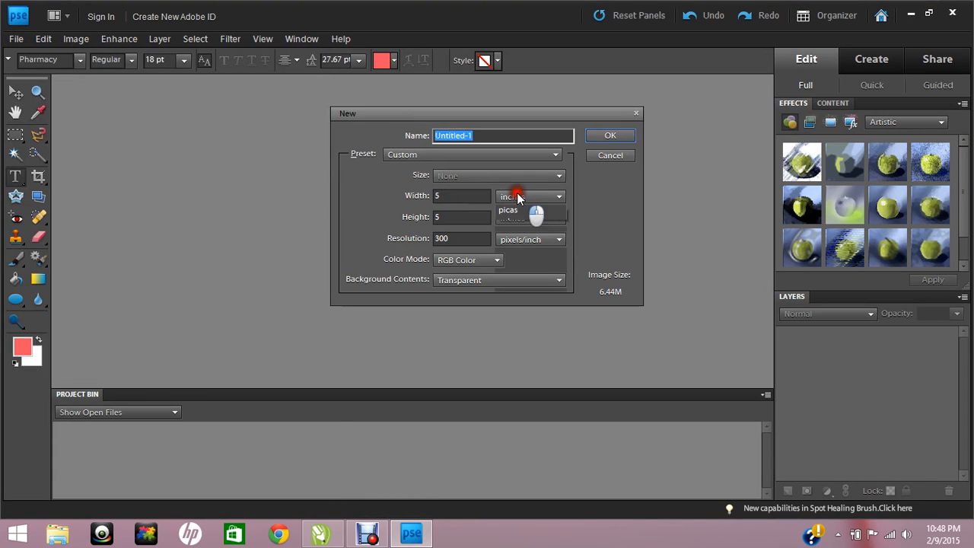
pyautogui.click(508, 205)
pyautogui.click(404, 203)
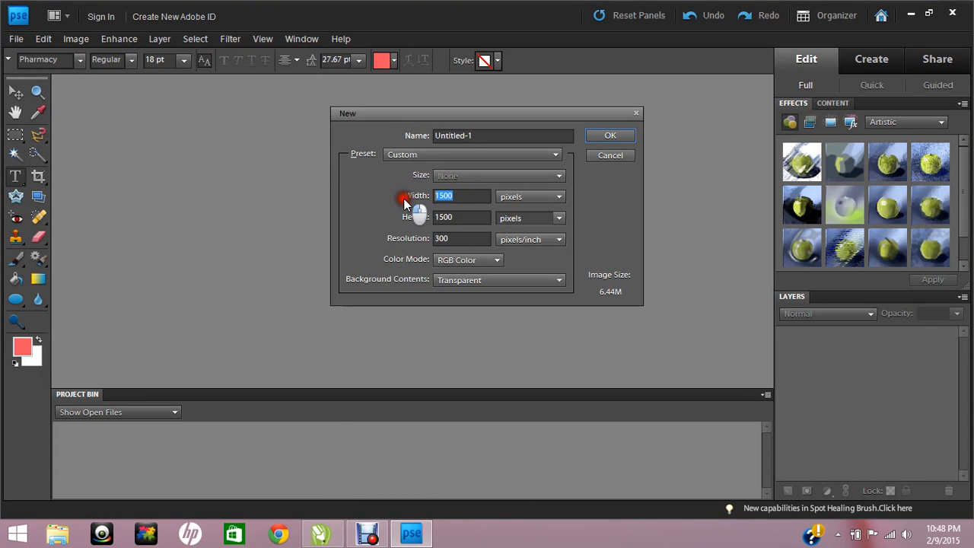
pyautogui.write('600')
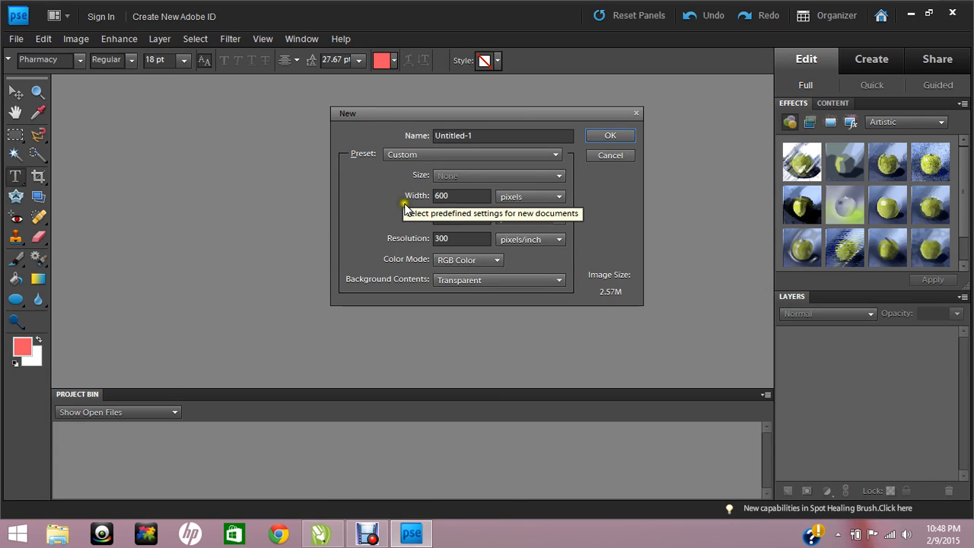
pyautogui.click(405, 219)
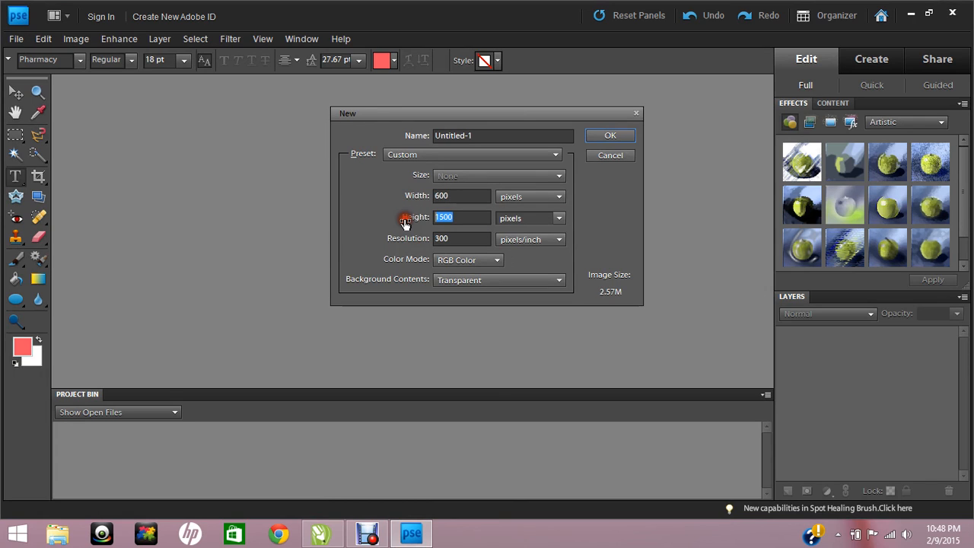
pyautogui.write('600')
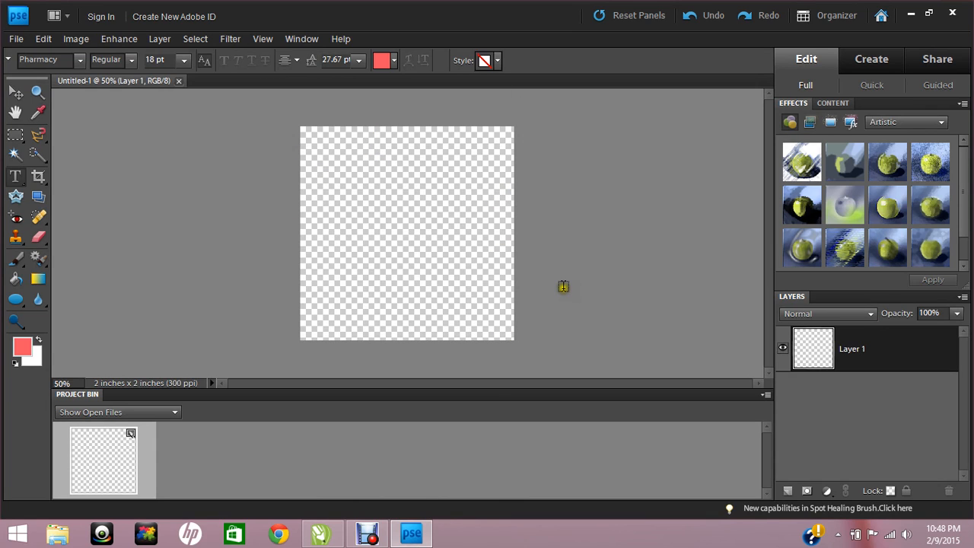
# - Start placing a file into the blank document and browse to the illustrations folder inside Pictures
pyautogui.click(14, 38)
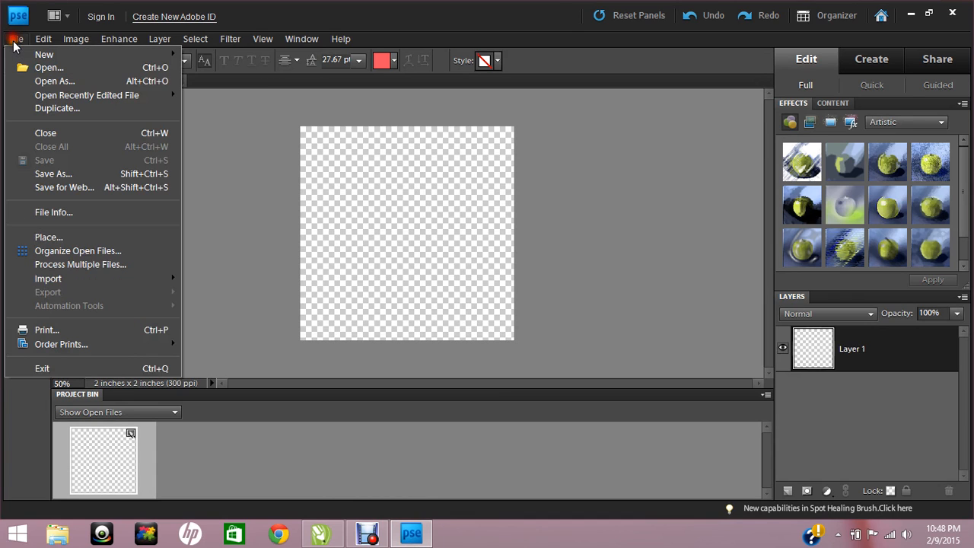
pyautogui.click(43, 239)
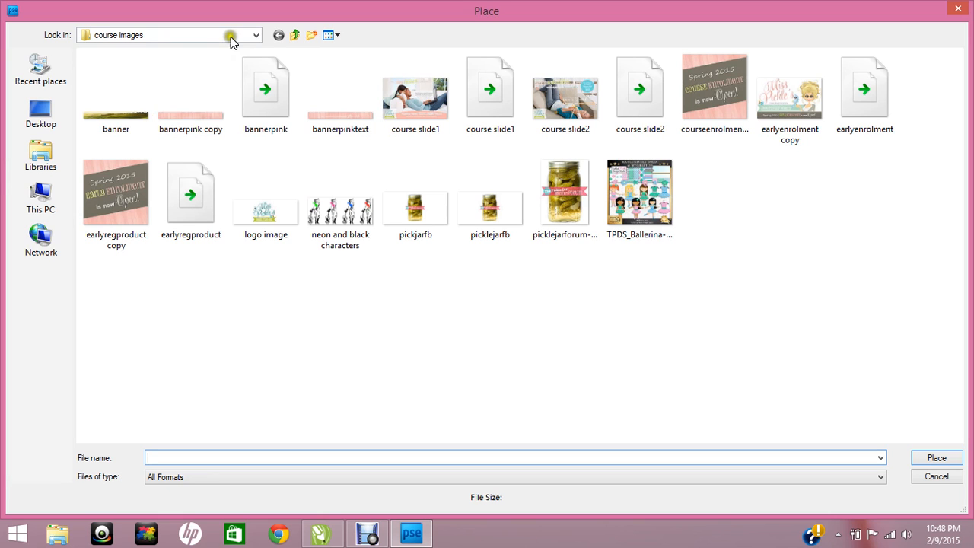
pyautogui.click(242, 38)
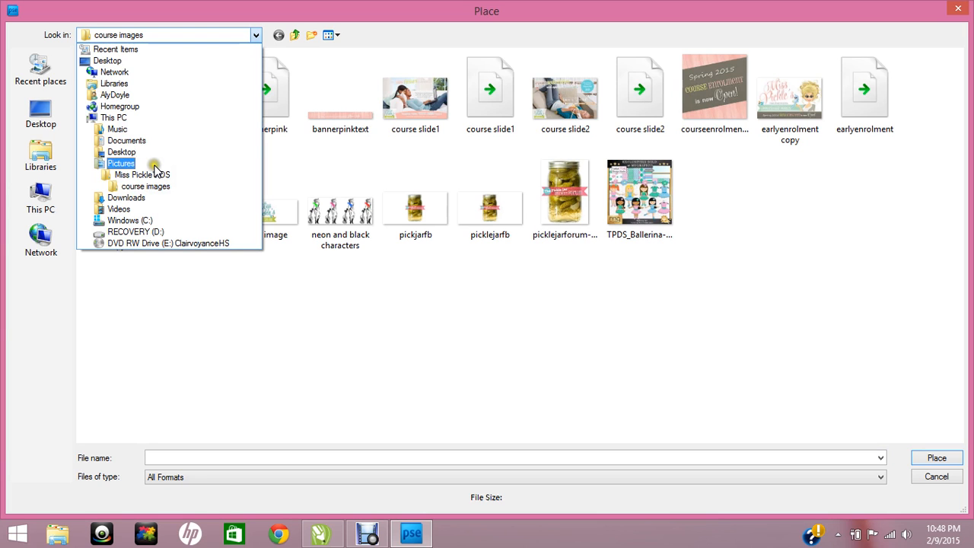
pyautogui.click(122, 163)
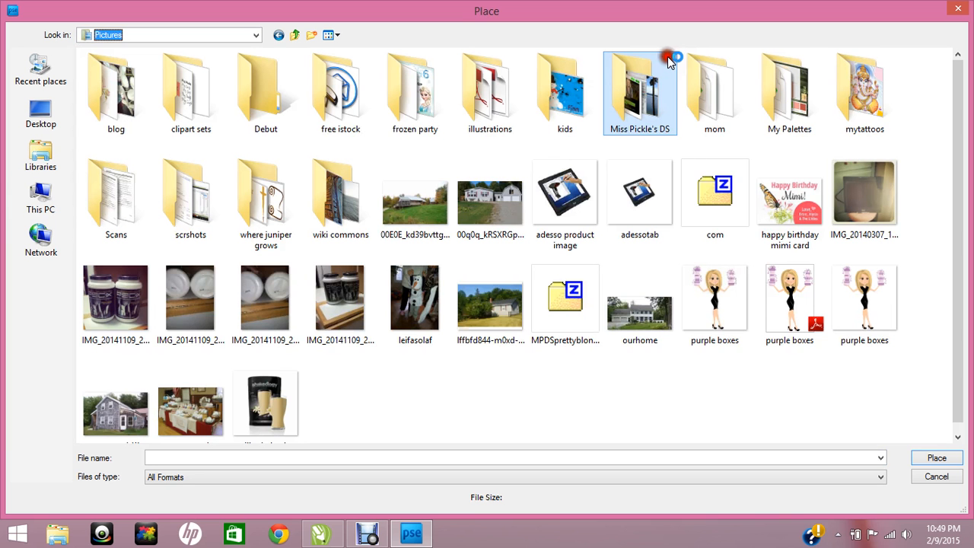
pyautogui.doubleClick(465, 102)
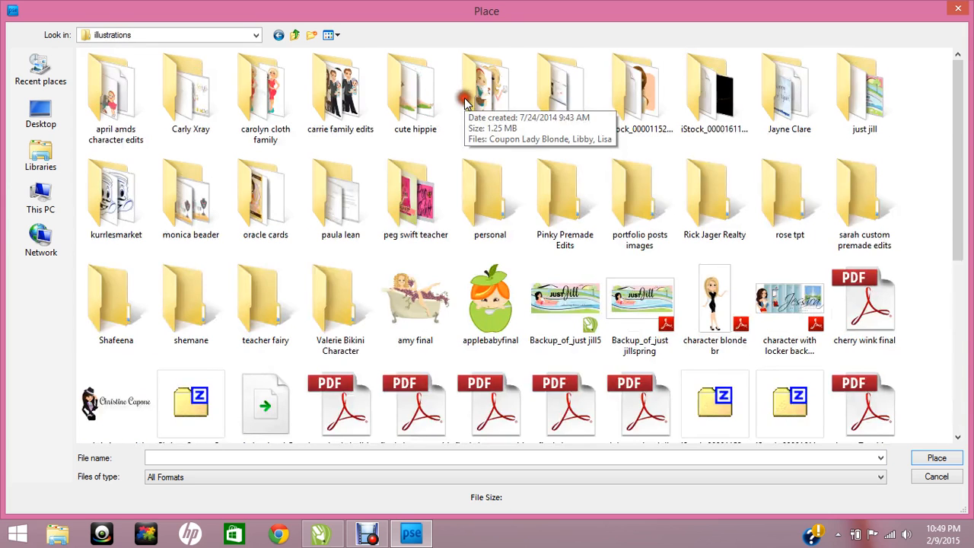
# - Place page 1 of the cherry wink final PDF on the blank canvas and scale it to about 15.1%
pyautogui.scroll(-2, 351, 268)
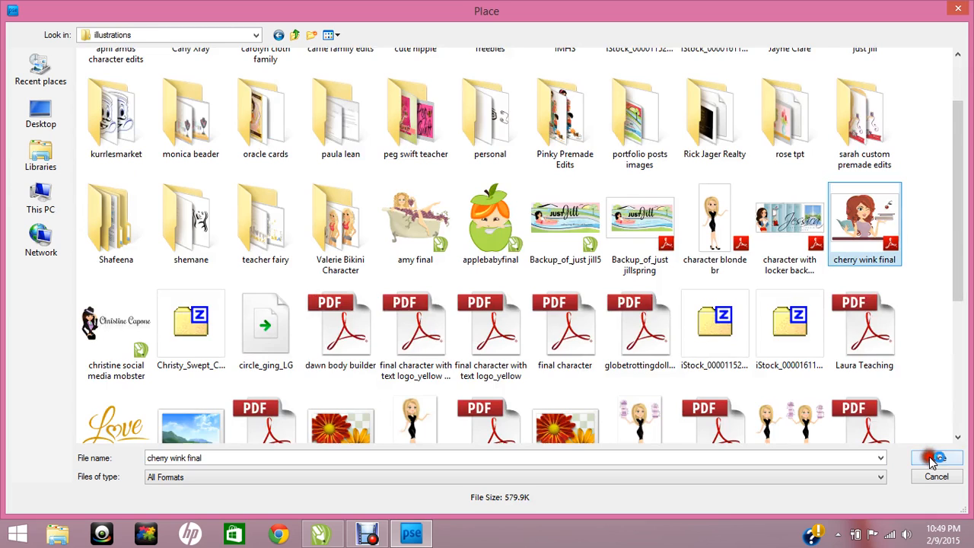
pyautogui.doubleClick(891, 242)
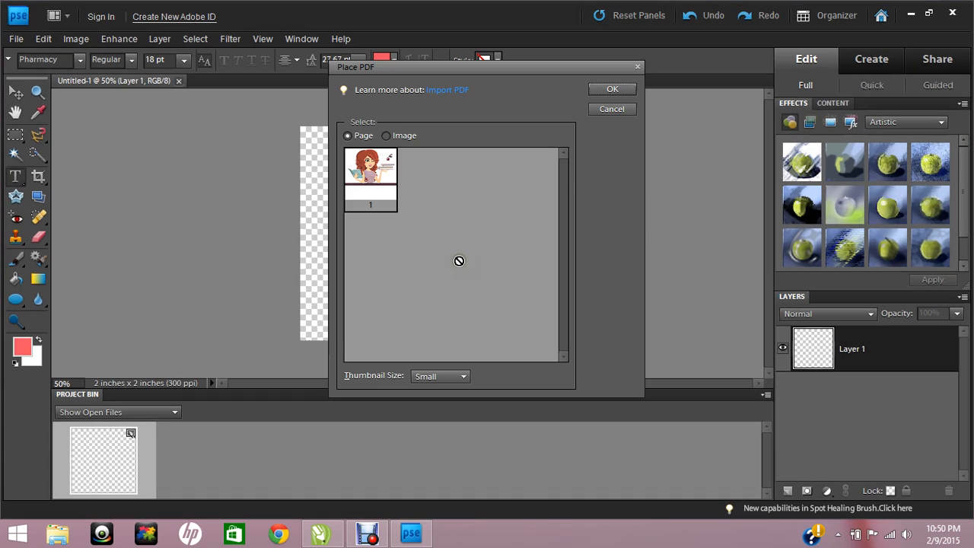
pyautogui.moveTo(366, 155); pyautogui.dragTo(419, 192)
pyautogui.click(607, 89)
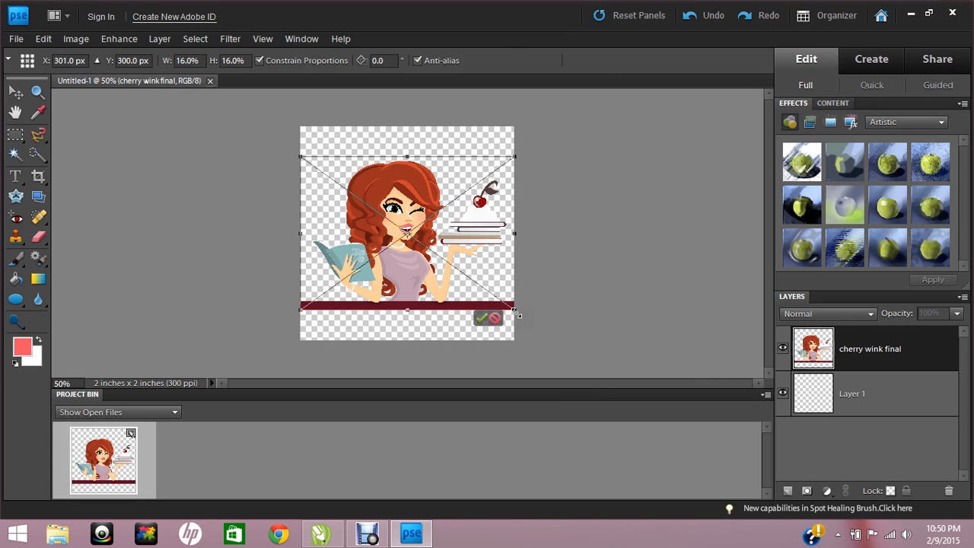
pyautogui.moveTo(517, 312); pyautogui.dragTo(503, 302)
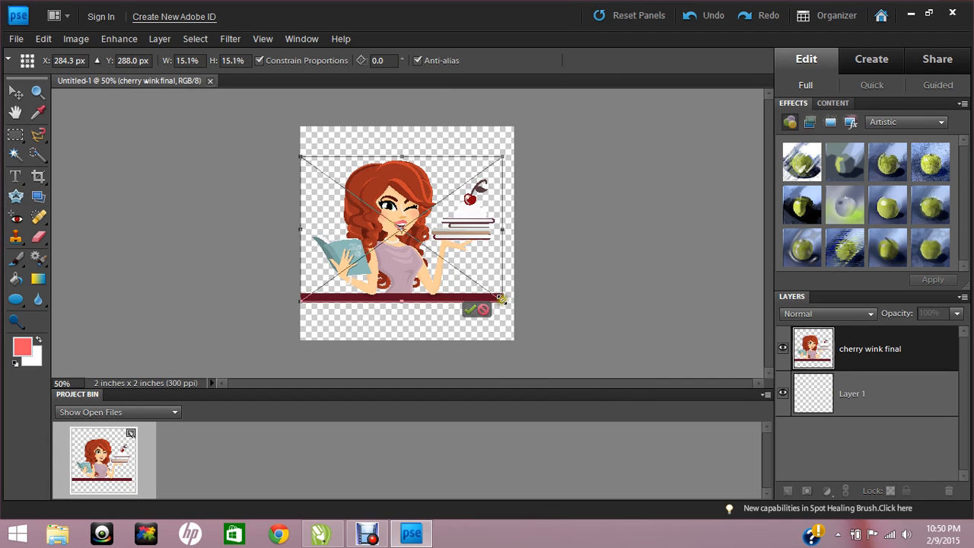
pyautogui.moveTo(500, 299); pyautogui.dragTo(503, 300)
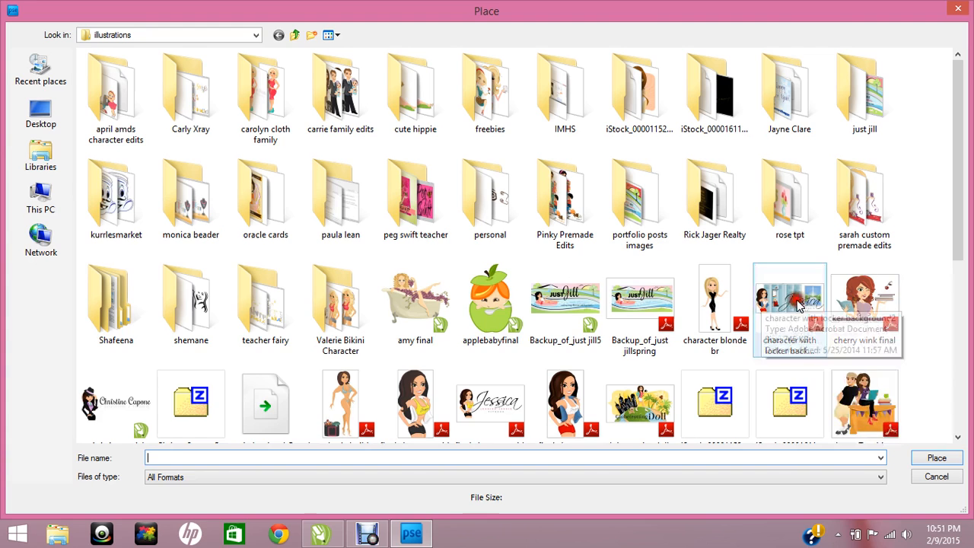
# - Place the final character PDF from the illustrations folder on the canvas and commit the placement
pyautogui.click(564, 403)
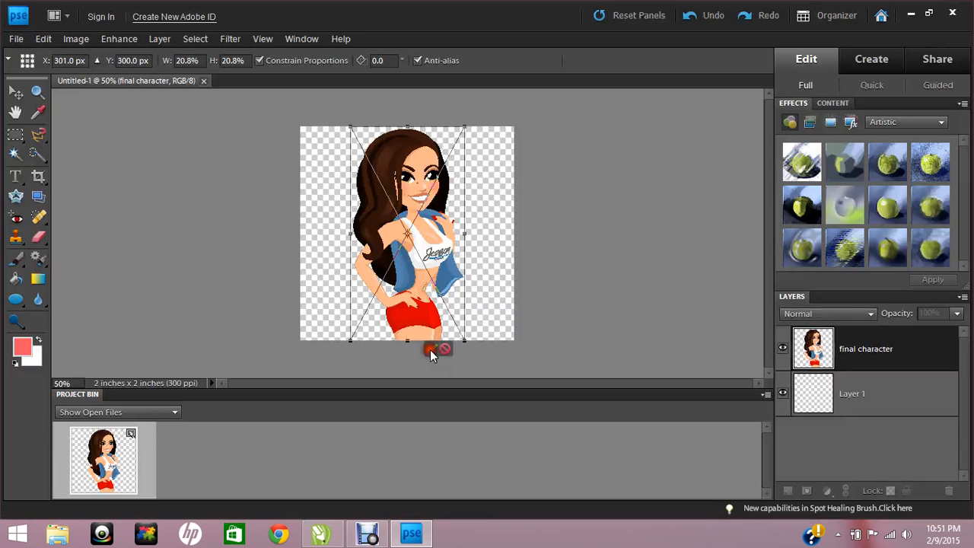
pyautogui.click(430, 350)
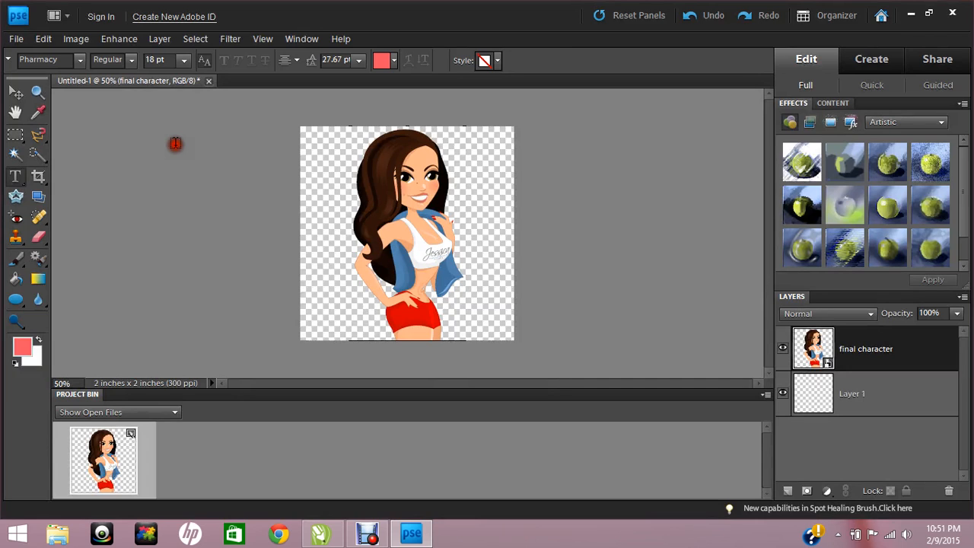
# - Start placing another file and browse to the Miss Pickle's DS folder inside Pictures
pyautogui.click(16, 38)
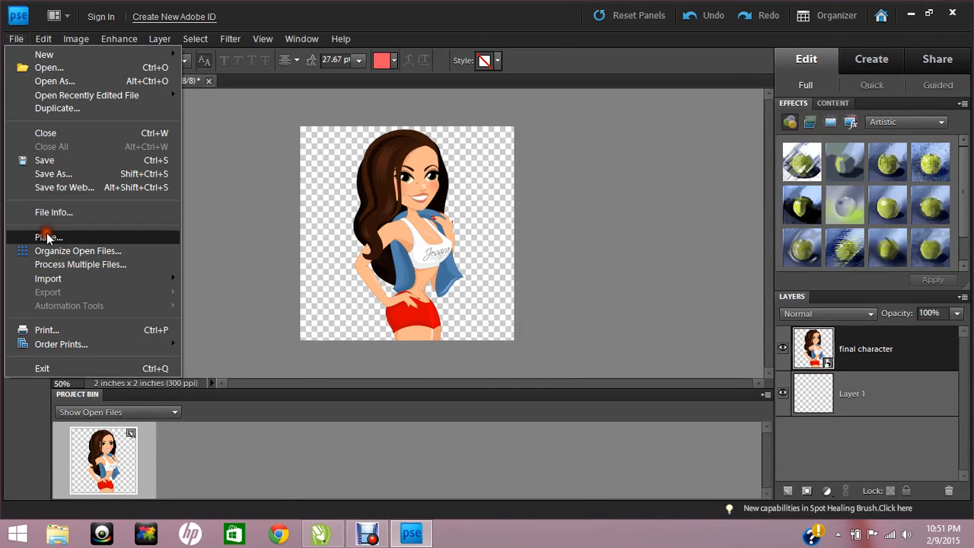
pyautogui.click(47, 237)
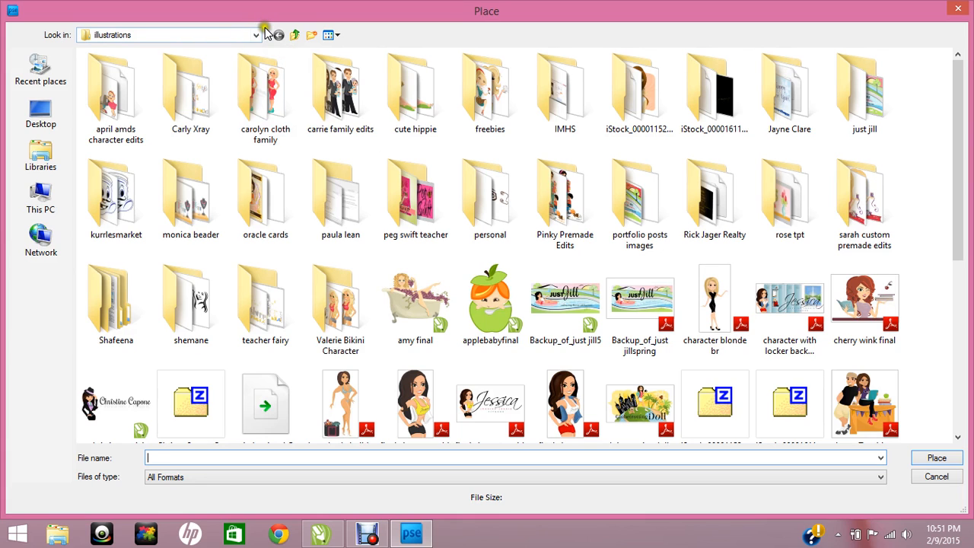
pyautogui.click(257, 34)
pyautogui.click(187, 167)
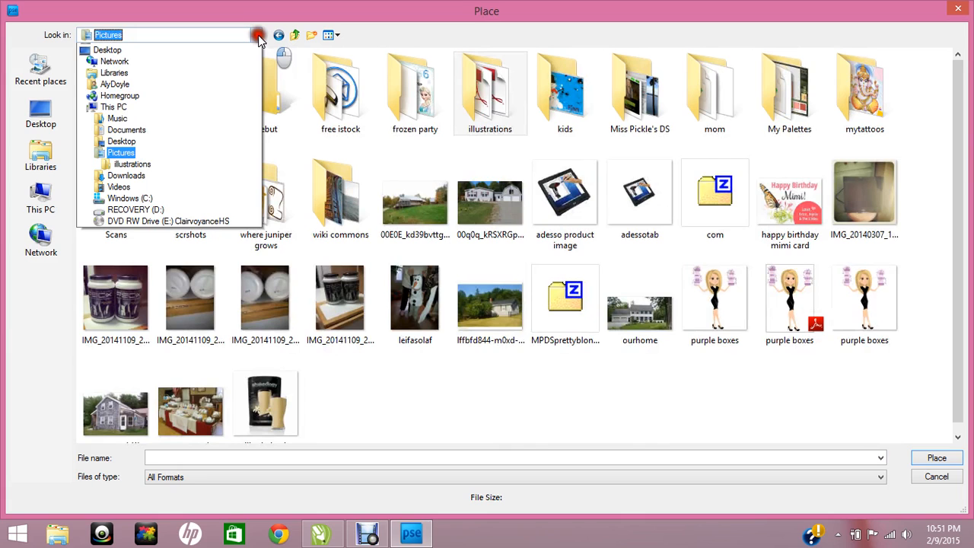
pyautogui.click(133, 164)
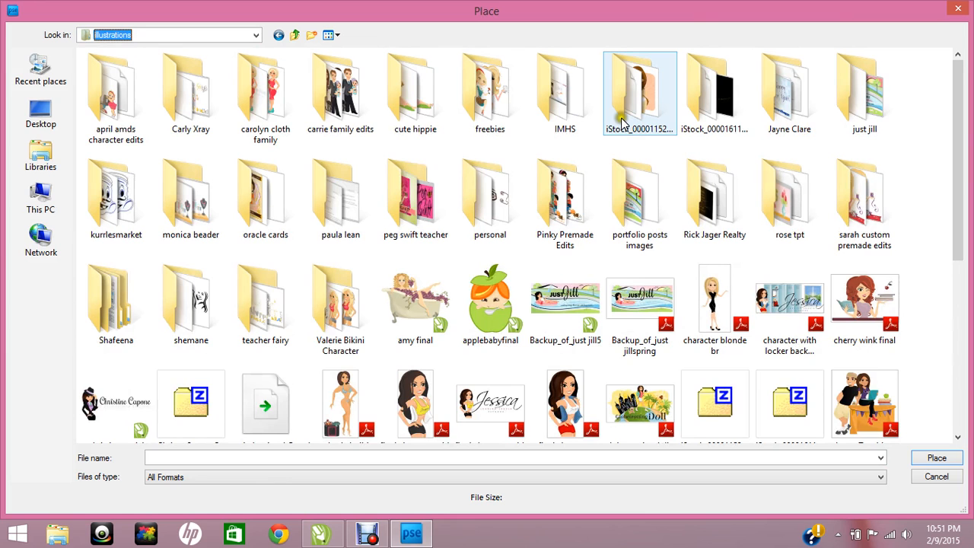
pyautogui.press('BackSpace')
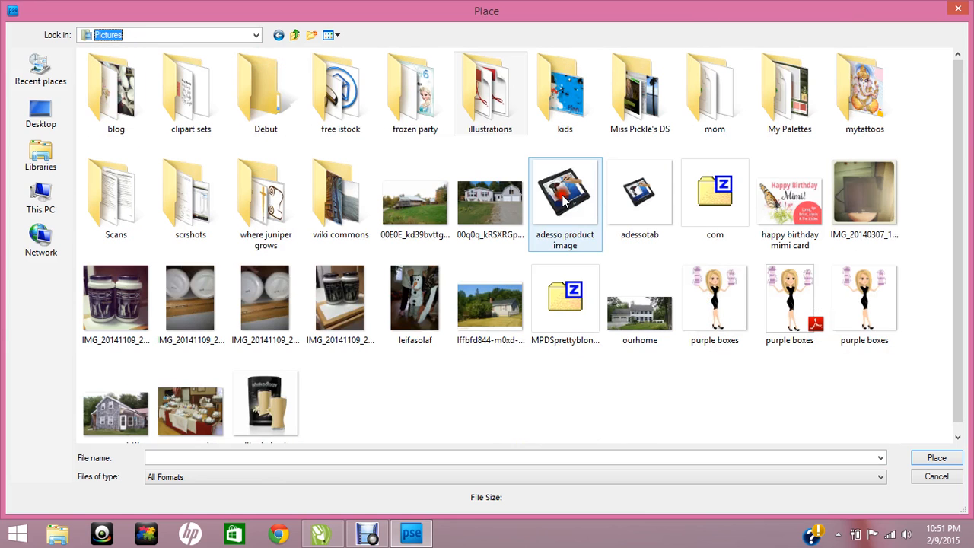
pyautogui.doubleClick(645, 99)
# - Place page 1 of the mpdswatermark PDF over the character and commit the placement
pyautogui.moveTo(957, 173); pyautogui.dragTo(956, 267)
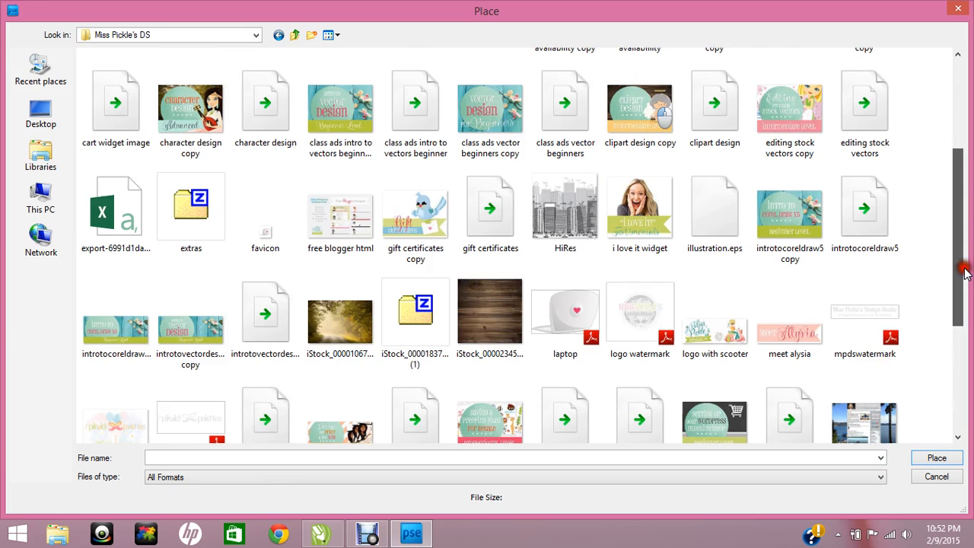
pyautogui.click(875, 308)
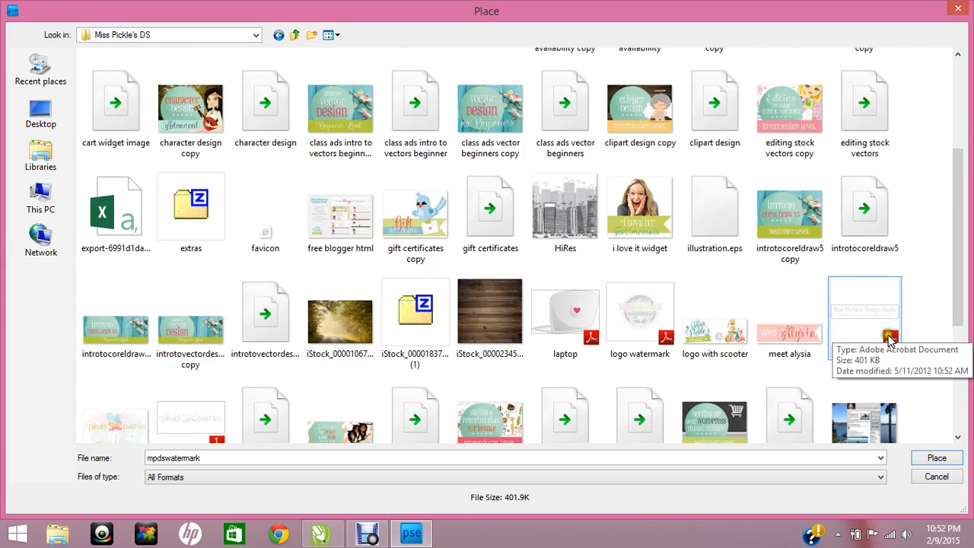
pyautogui.doubleClick(890, 337)
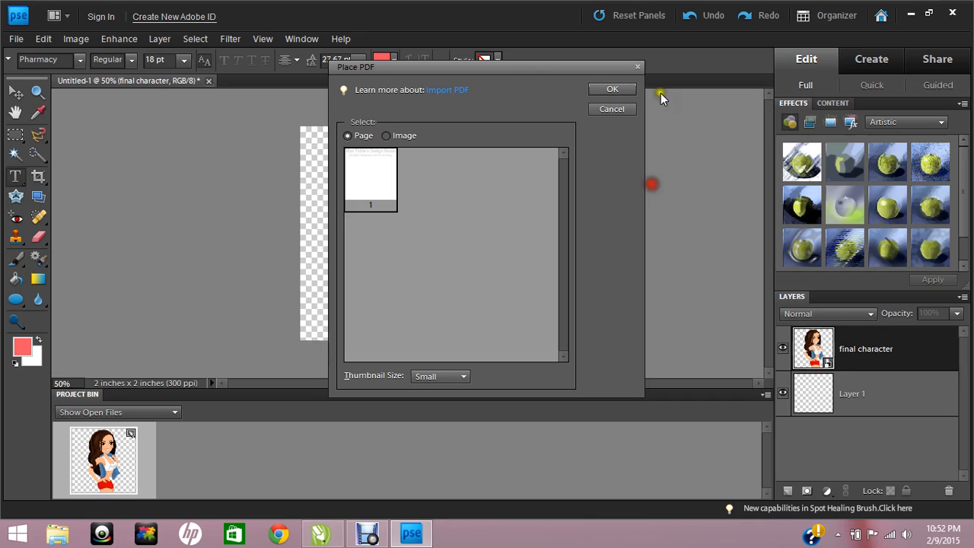
pyautogui.click(612, 89)
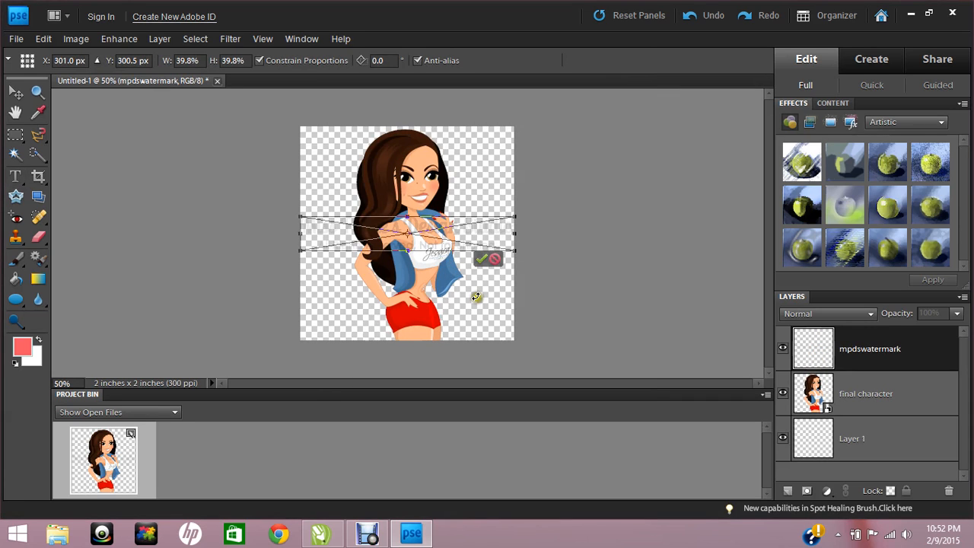
pyautogui.click(482, 260)
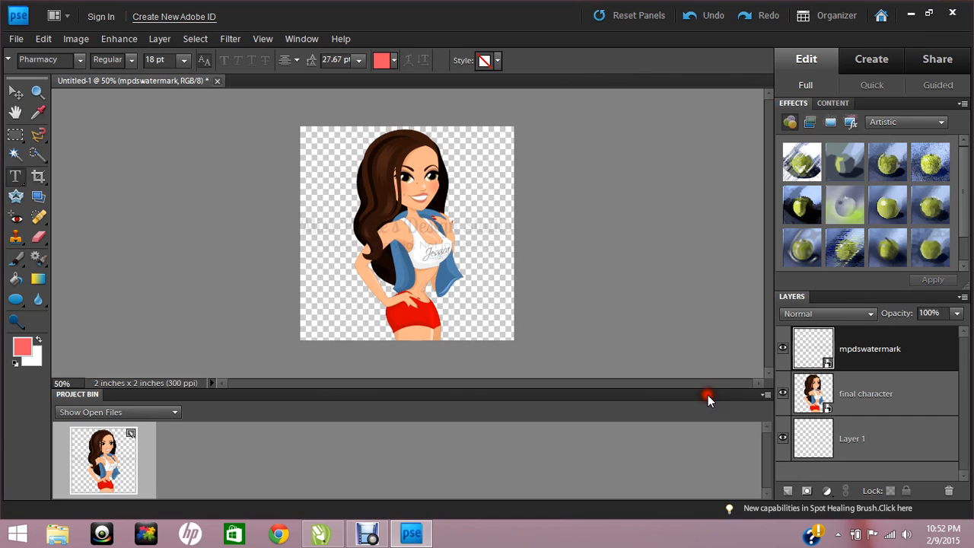
# - Preview the watermarked character as a JPEG copy through Save As, then cancel the save
pyautogui.click(16, 38)
pyautogui.click(51, 175)
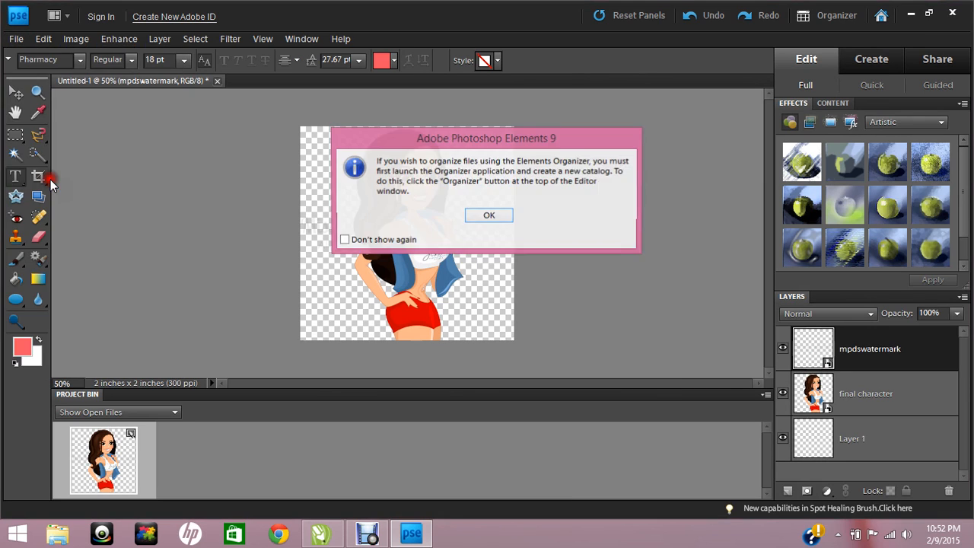
pyautogui.click(494, 215)
pyautogui.click(254, 361)
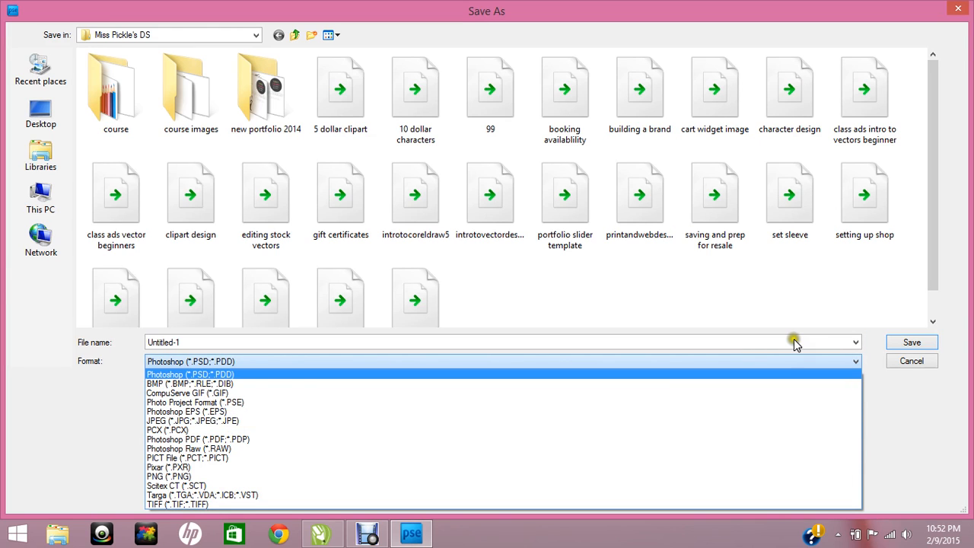
pyautogui.click(260, 422)
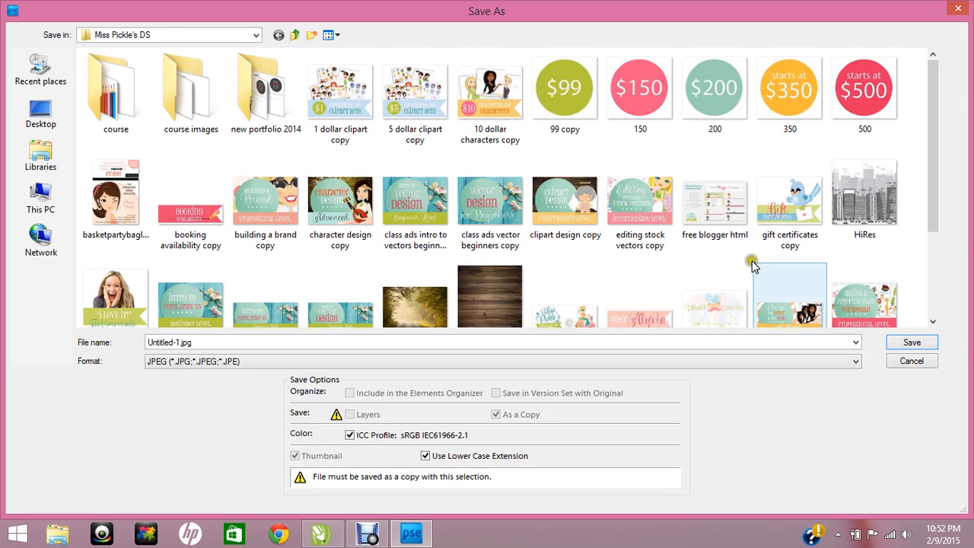
pyautogui.click(909, 343)
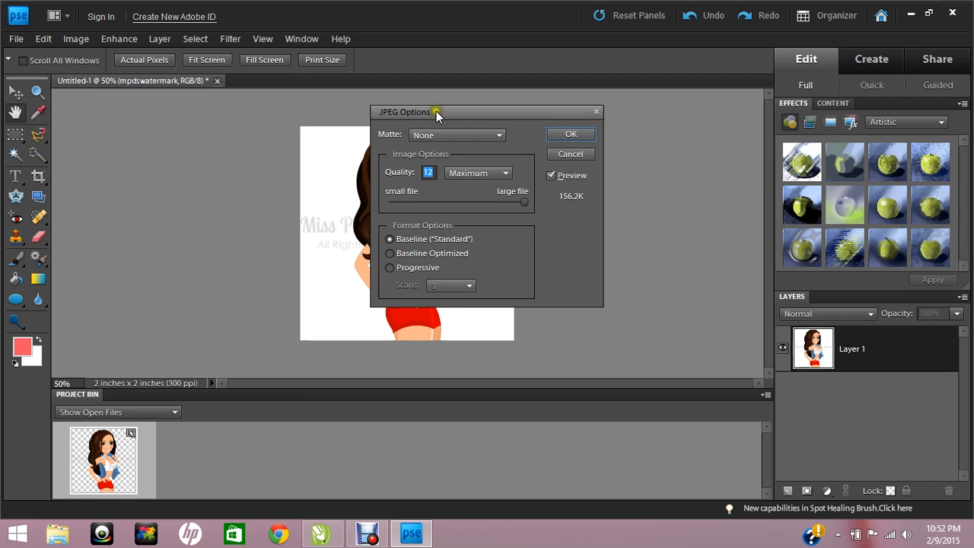
pyautogui.moveTo(436, 111); pyautogui.dragTo(601, 119)
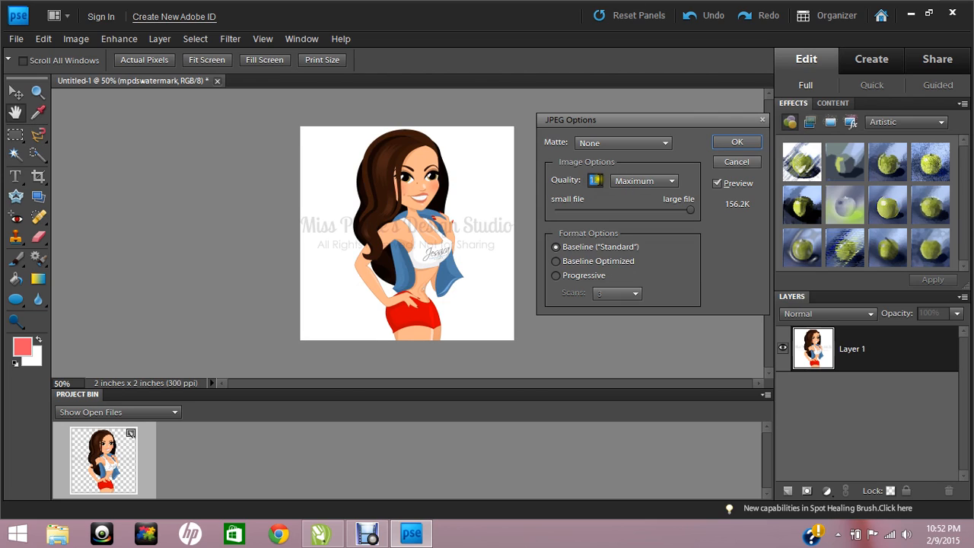
pyautogui.click(735, 162)
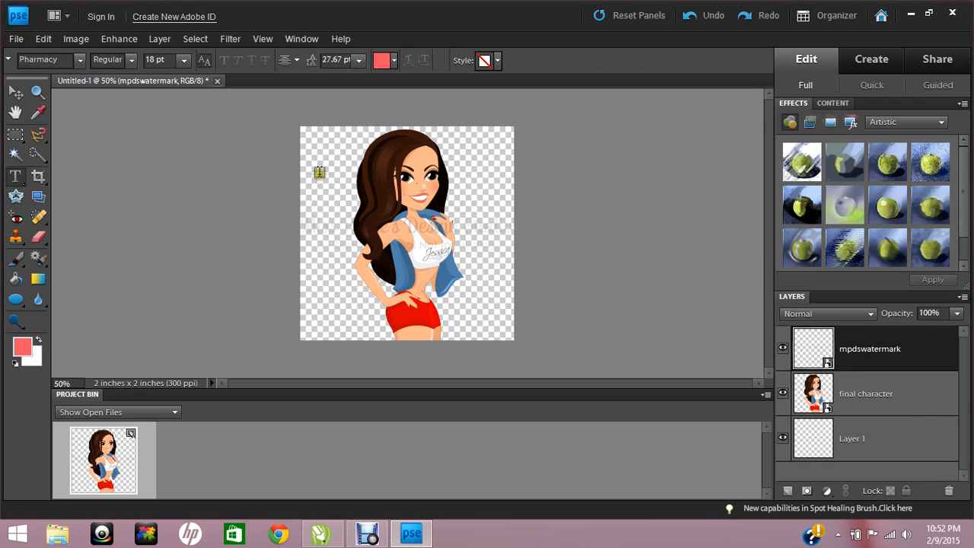
# - Start a new blank file and switch its width and height units to inches
pyautogui.click(12, 39)
pyautogui.moveTo(35, 57)
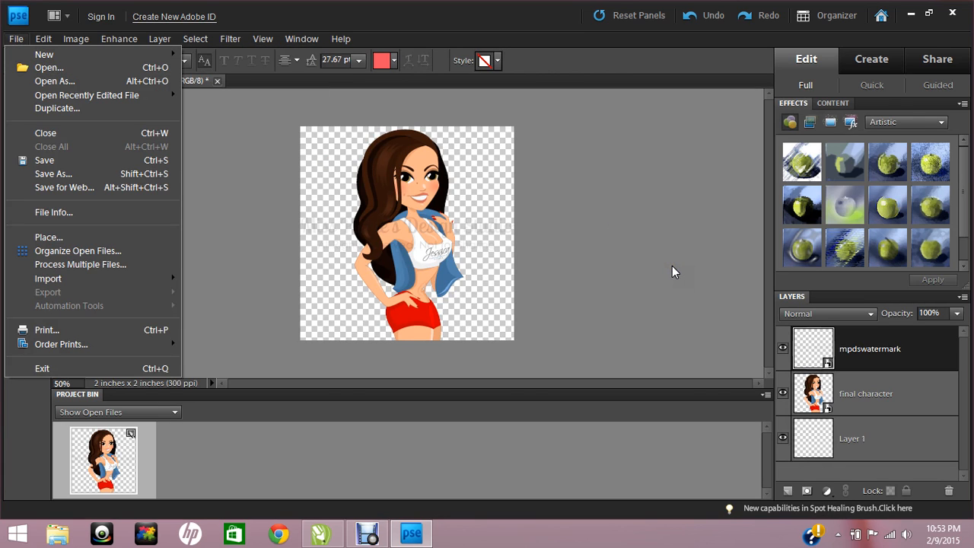
pyautogui.moveTo(45, 40)
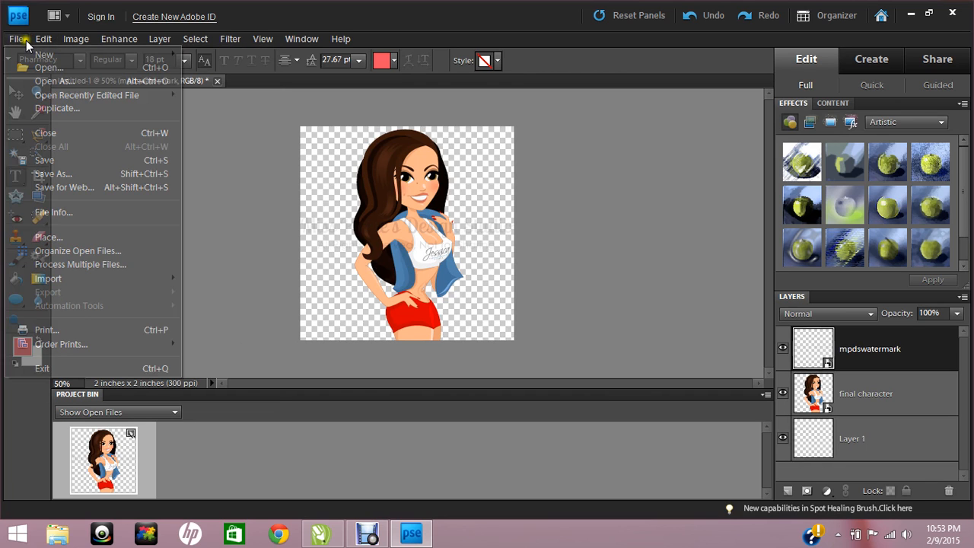
pyautogui.moveTo(119, 55)
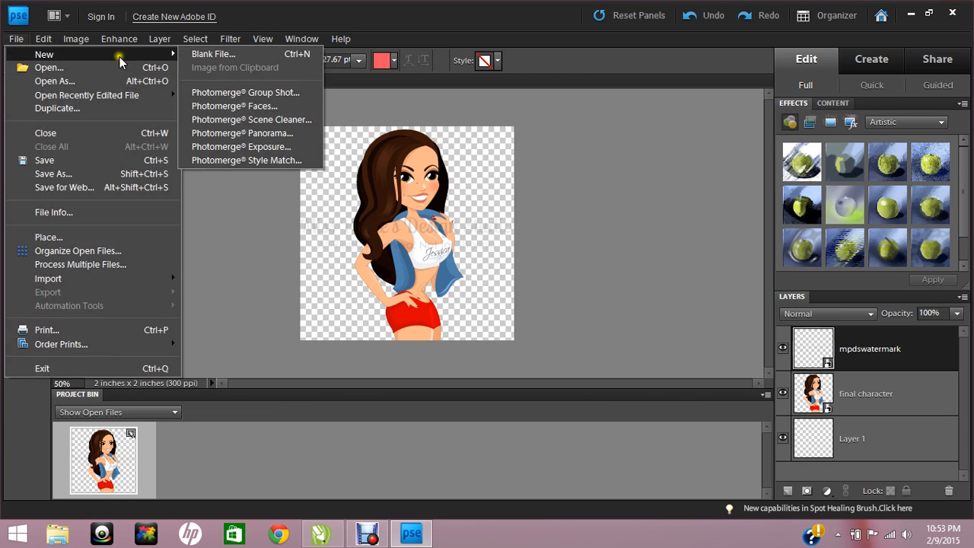
pyautogui.click(235, 60)
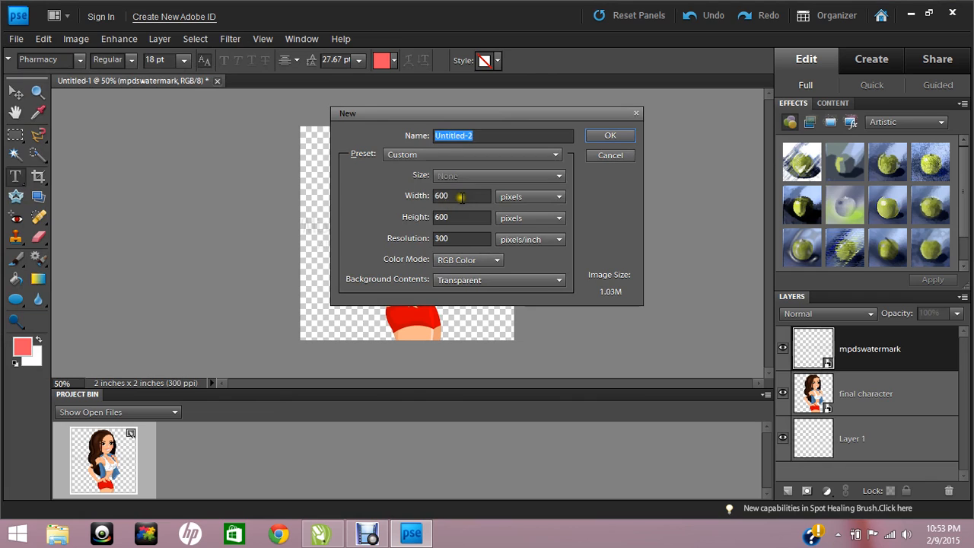
pyautogui.doubleClick(490, 195)
pyautogui.click(536, 196)
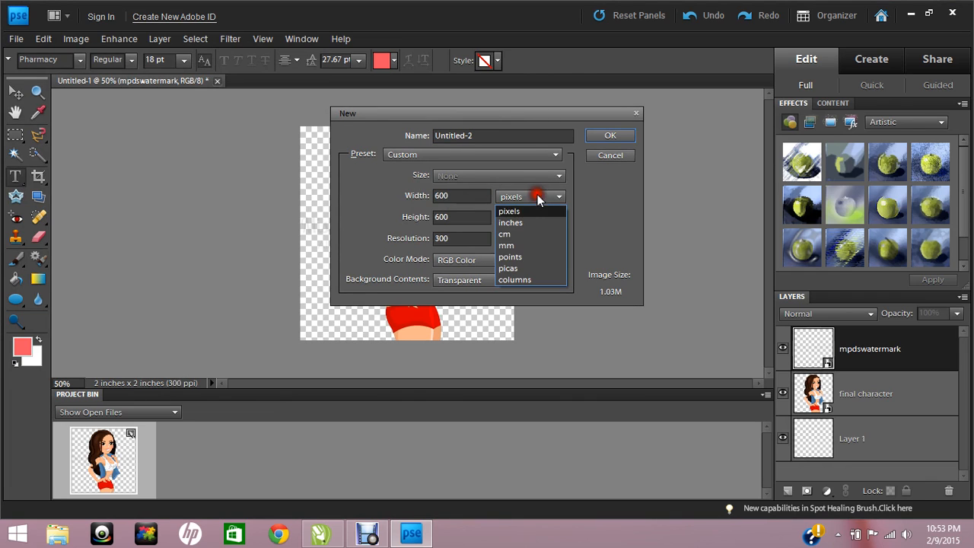
pyautogui.click(525, 220)
# - Set the new file's width and height to 5 inches each and create the document
pyautogui.click(449, 197)
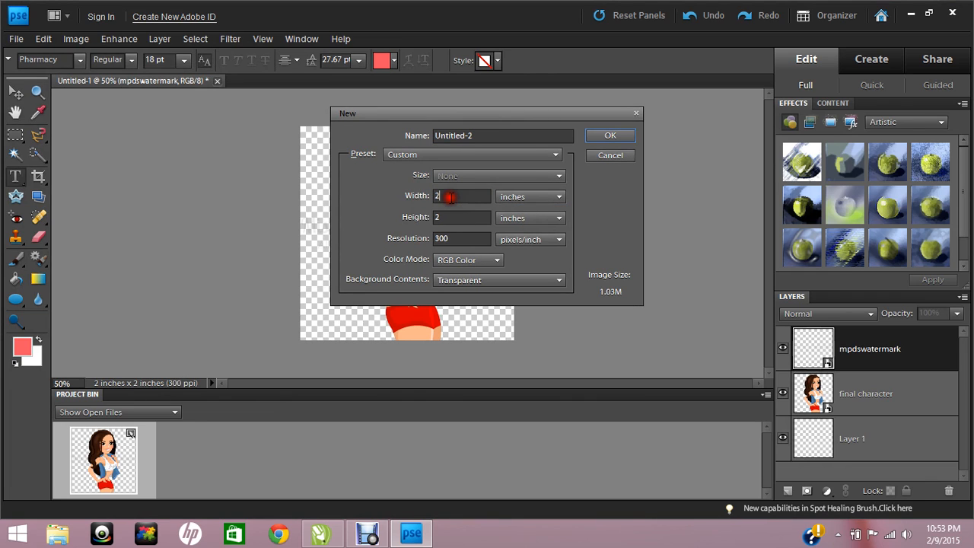
pyautogui.press('BackSpace')
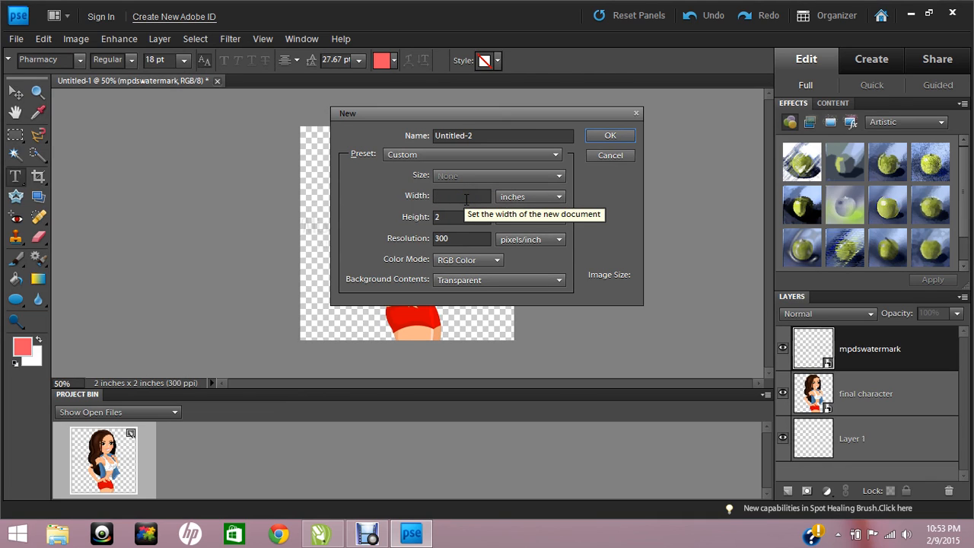
pyautogui.write('5')
pyautogui.press('Tab')
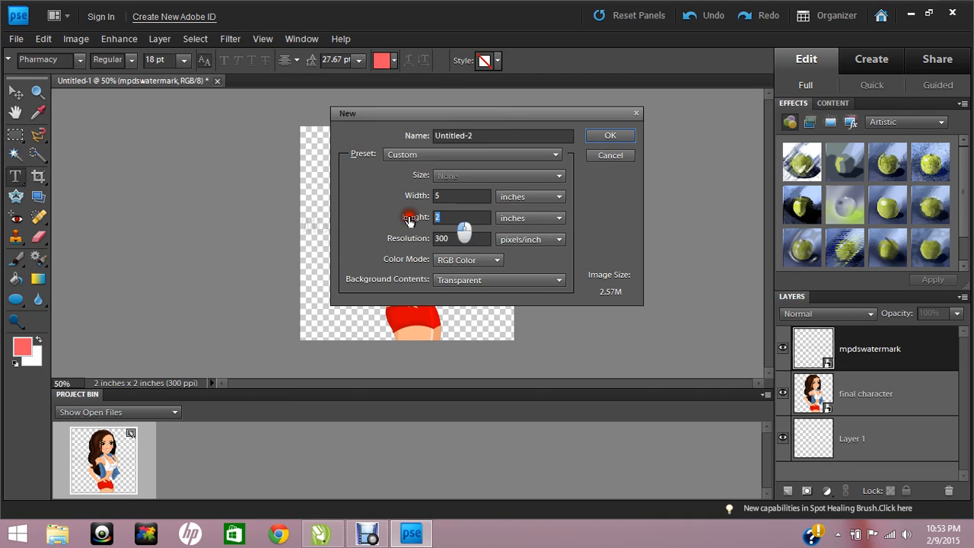
pyautogui.write('5')
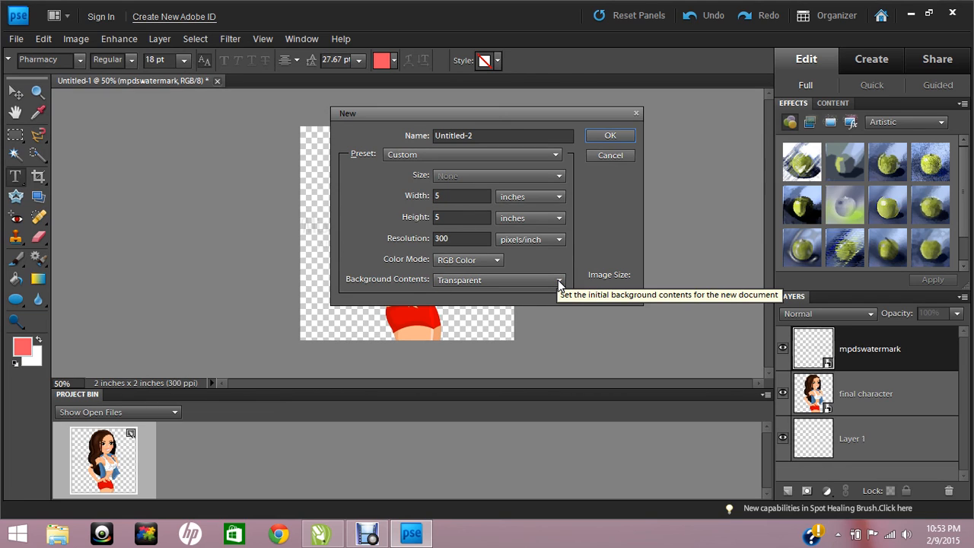
pyautogui.click(436, 216)
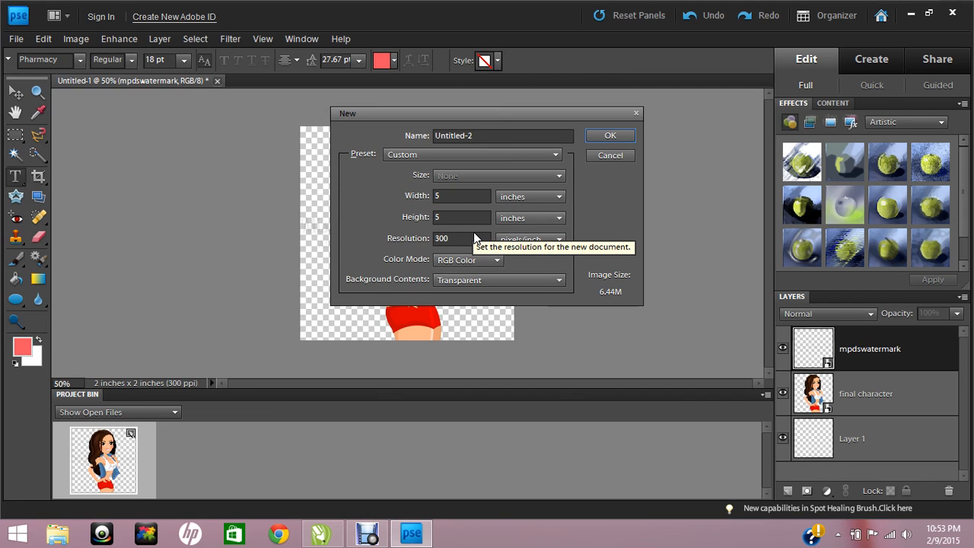
pyautogui.click(515, 201)
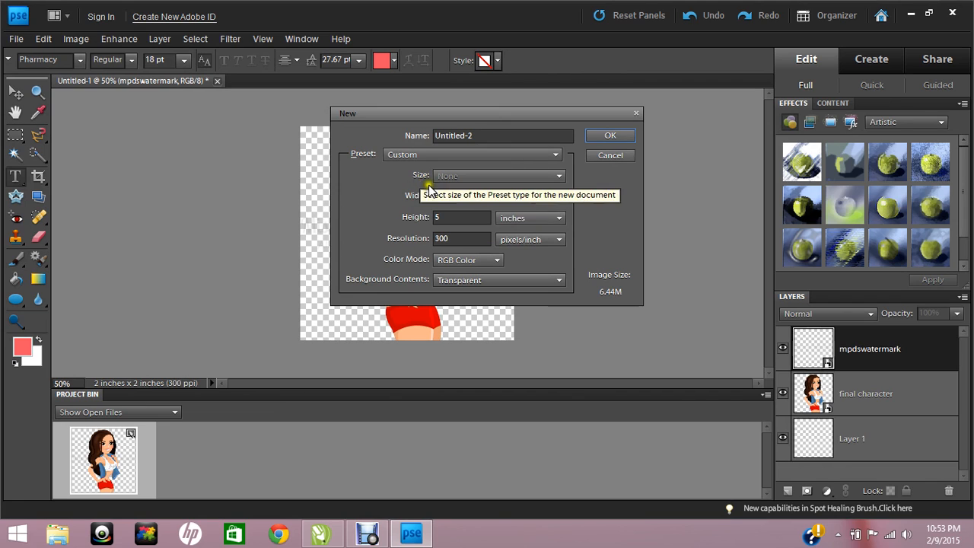
pyautogui.click(608, 138)
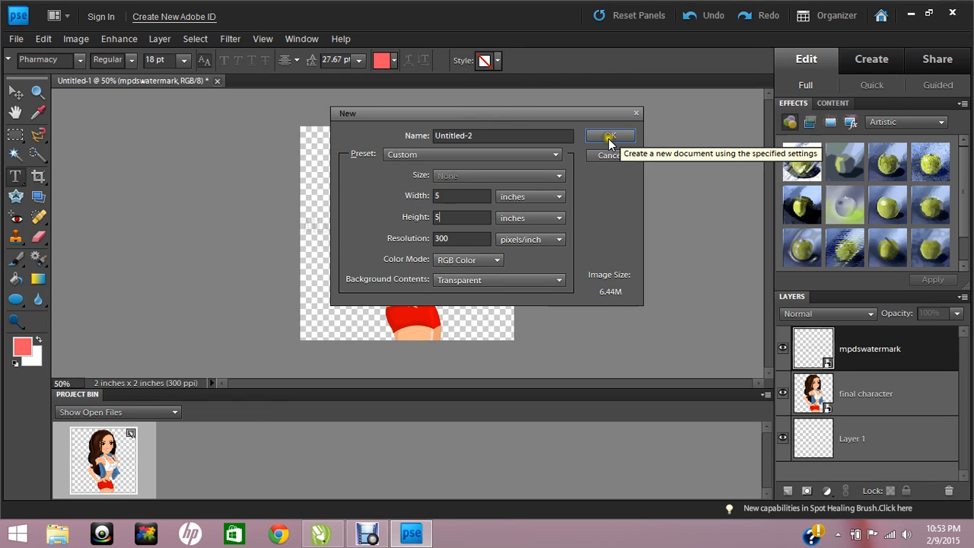
# - Place the basic chakra system page on the new canvas, browsing for the file from the Pictures folder
pyautogui.click(16, 39)
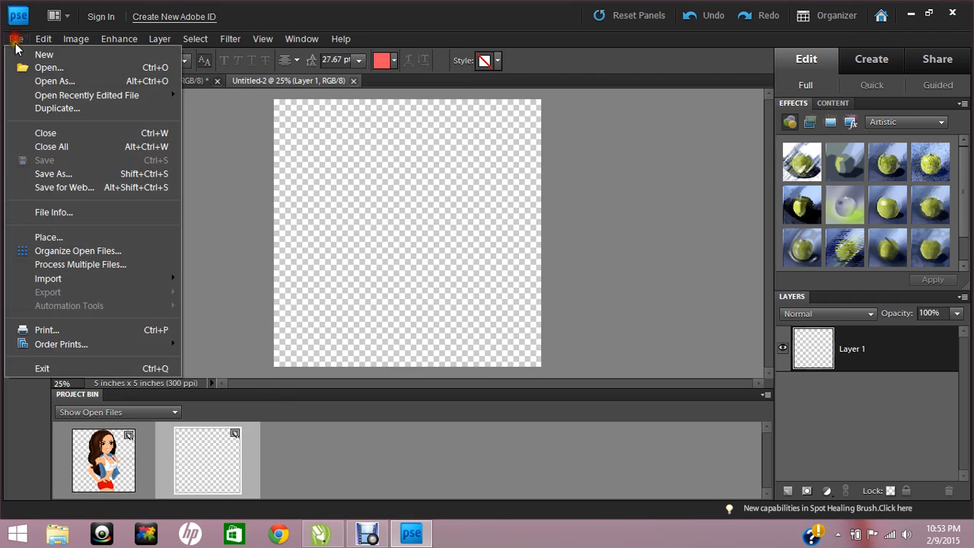
pyautogui.click(57, 237)
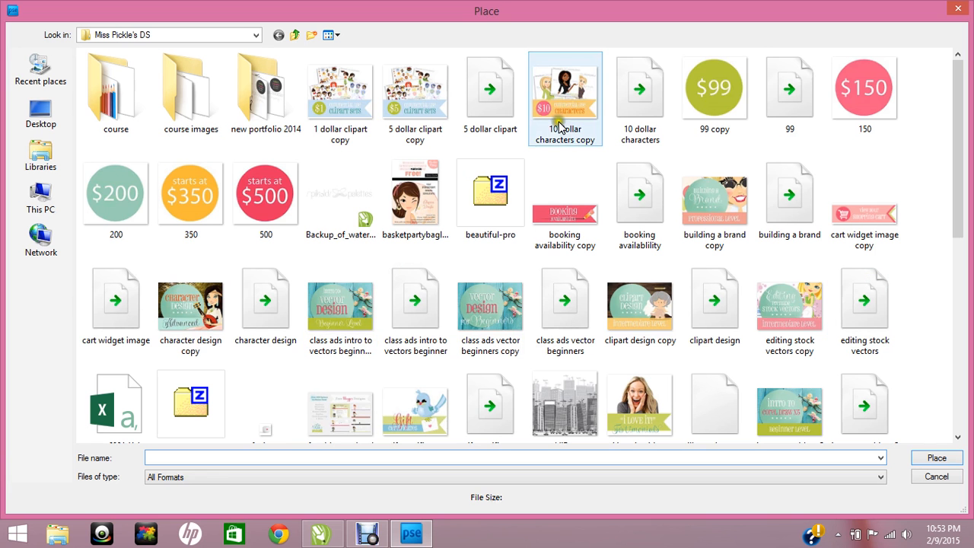
pyautogui.click(169, 36)
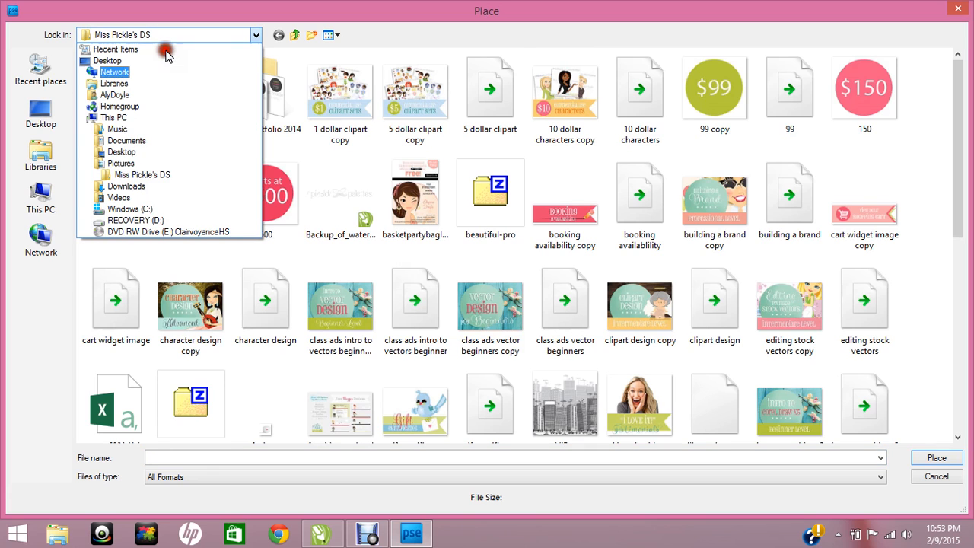
pyautogui.click(137, 169)
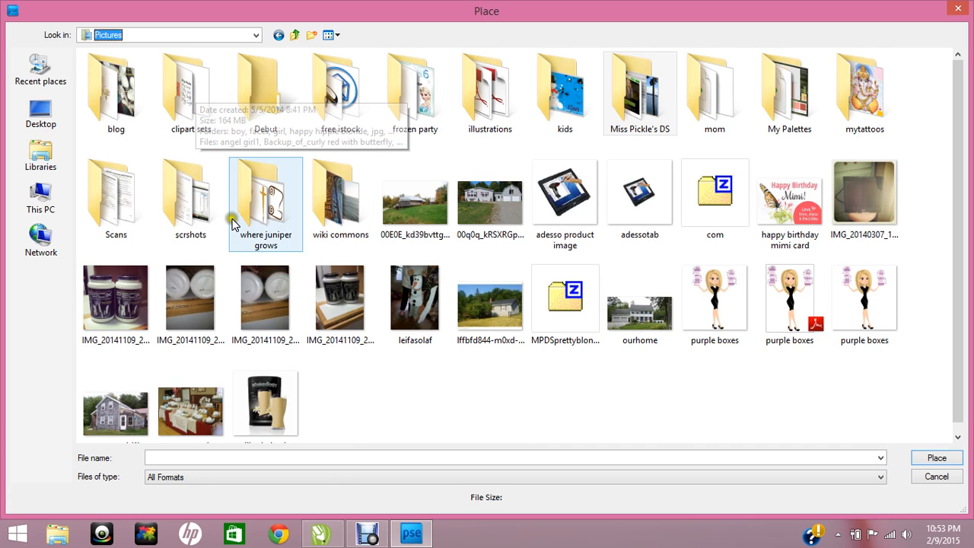
pyautogui.click(18, 40)
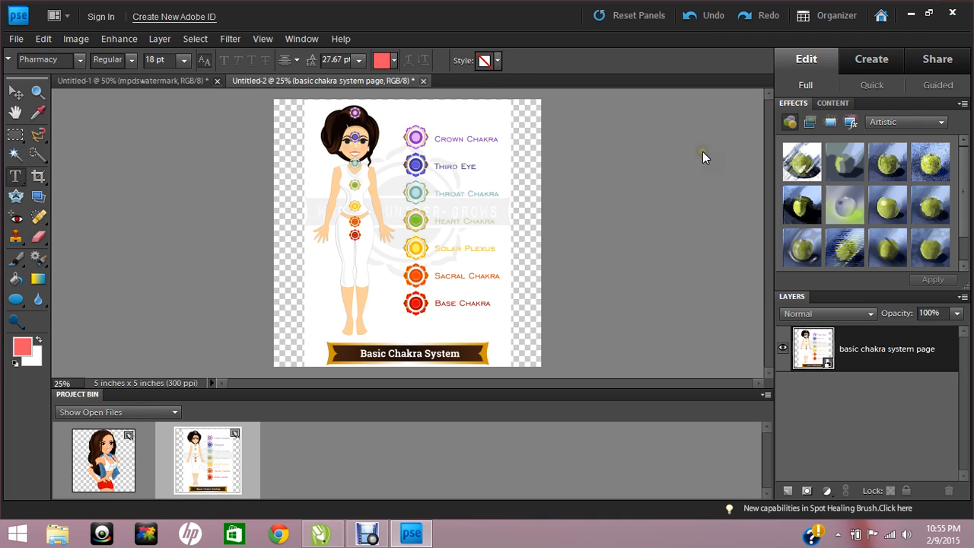
# - Nudge the placed basic chakra system page slightly upward with the Move tool and deselect it
pyautogui.click(15, 92)
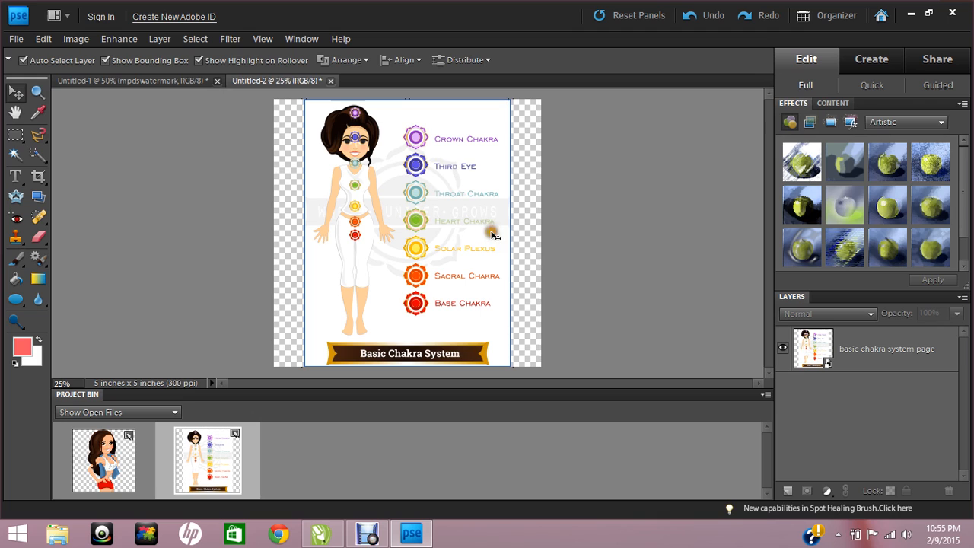
pyautogui.click(494, 237)
pyautogui.moveTo(494, 236); pyautogui.dragTo(494, 236)
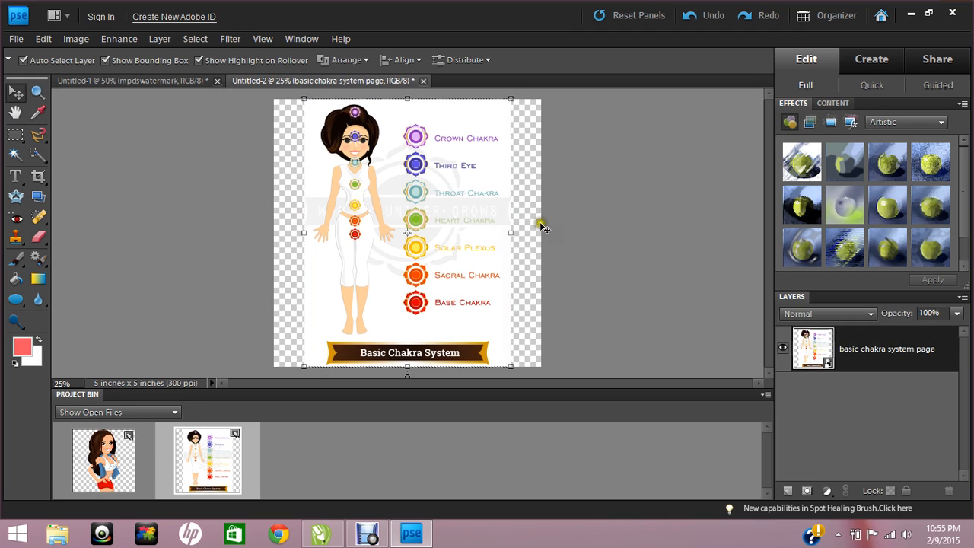
pyautogui.click(563, 225)
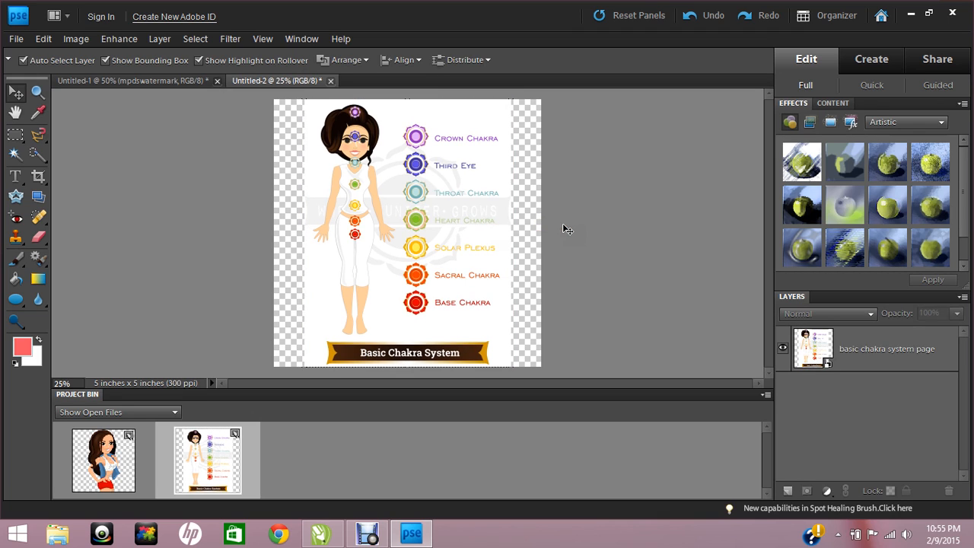